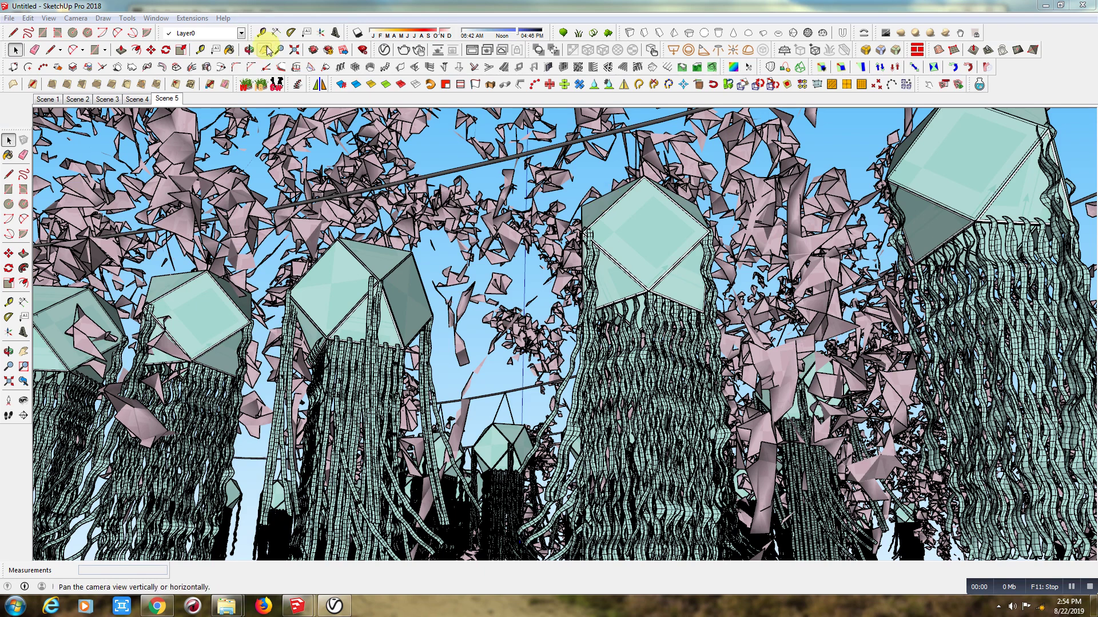
- Compare the red-glowing V-Ray lantern render with the model, then close the render window
{"action": "left_click", "coordinate": [248, 50]}
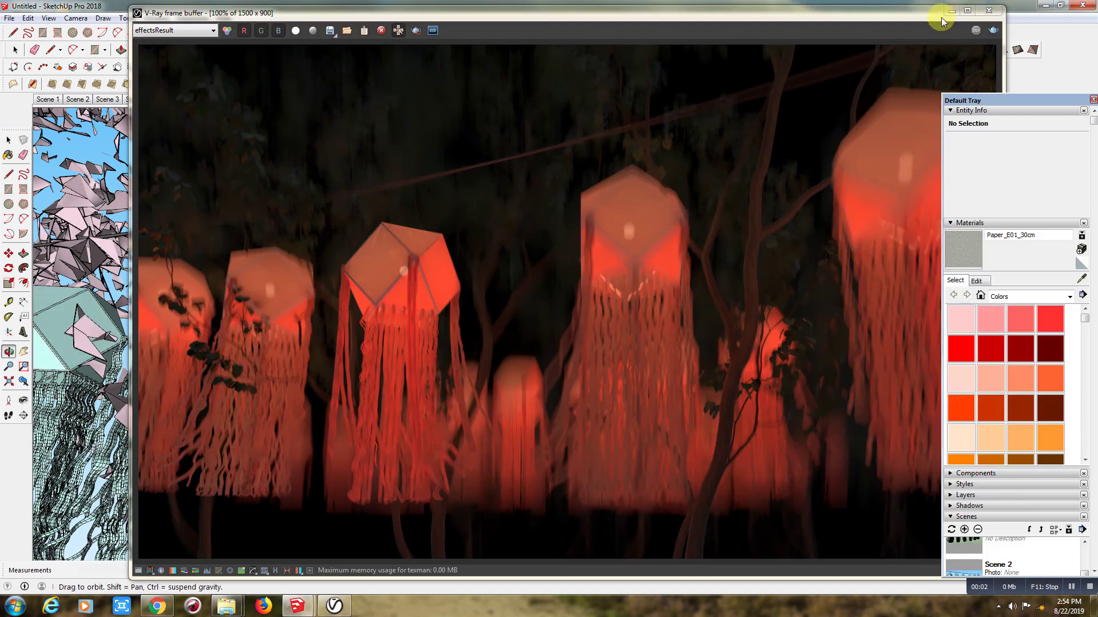
{"action": "left_click", "coordinate": [862, 12]}
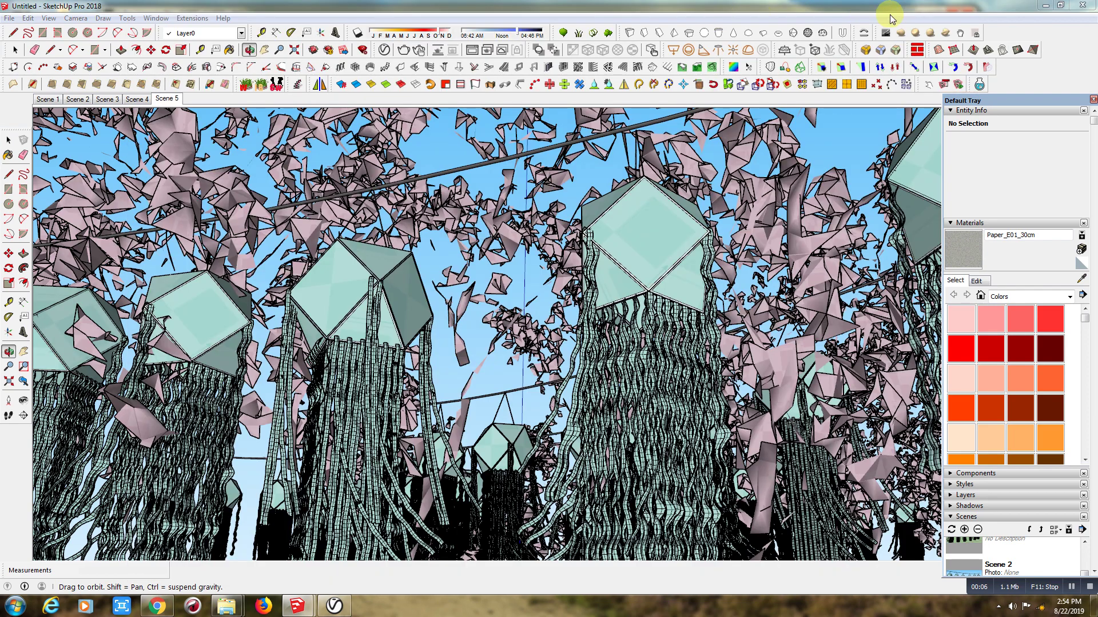
{"action": "left_click", "coordinate": [250, 48]}
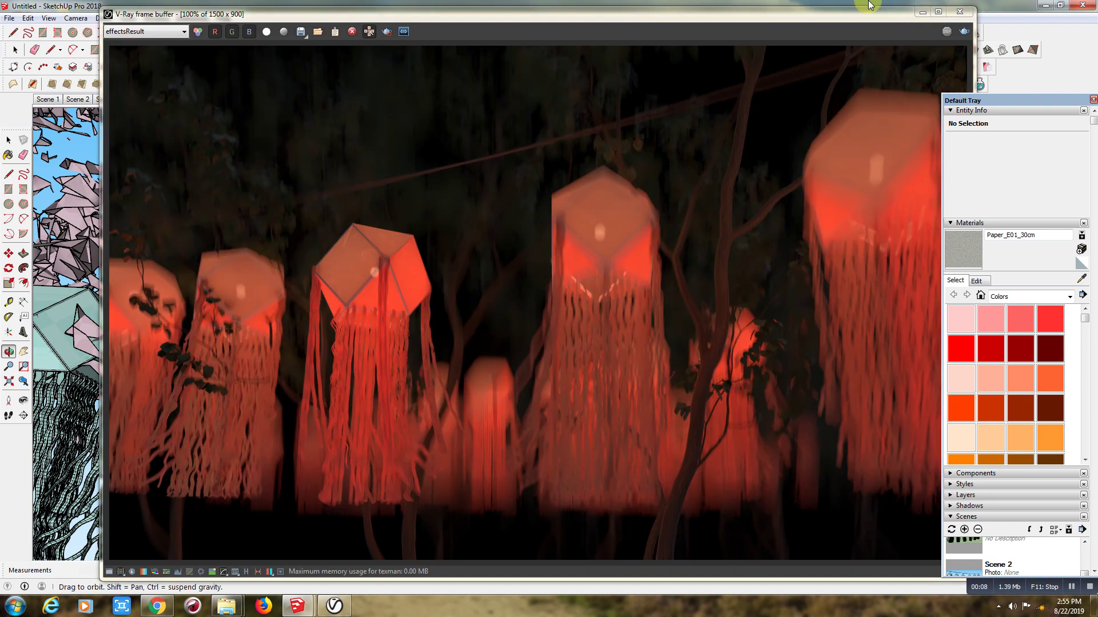
{"action": "left_click", "coordinate": [959, 13]}
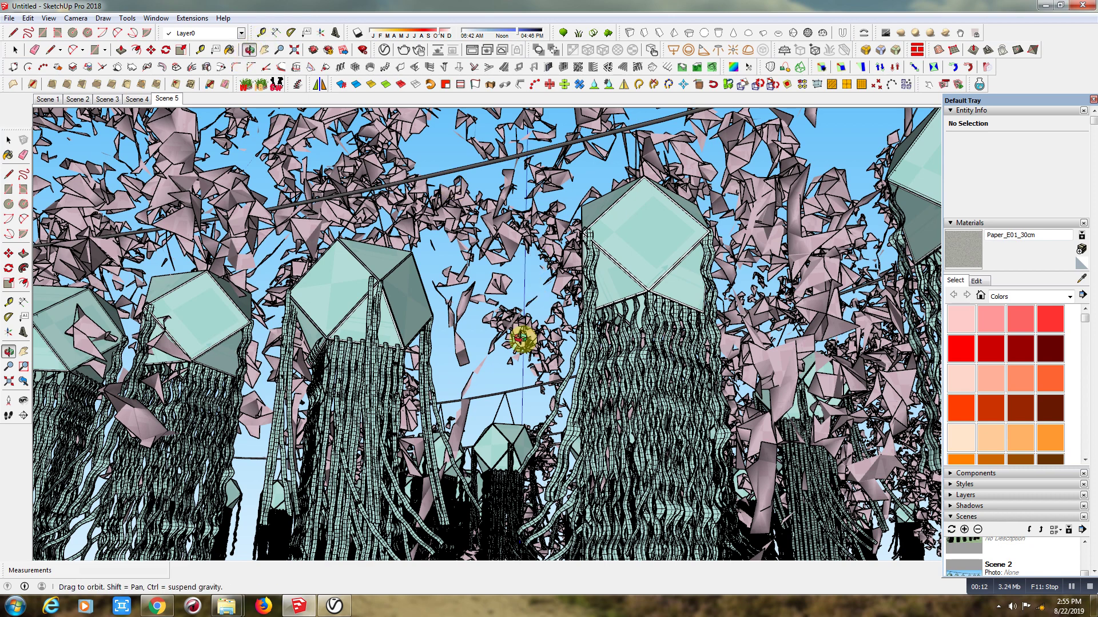
- Orbit and zoom to a low, close view of the lantern rows under the trees
{"action": "mouse_move", "coordinate": [520, 326]}
{"action": "left_mouse_down"}
{"action": "mouse_move", "coordinate": [520, 363]}
{"action": "mouse_move", "coordinate": [515, 326]}
{"action": "mouse_move", "coordinate": [456, 274]}
{"action": "mouse_move", "coordinate": [634, 346]}
{"action": "mouse_move", "coordinate": [573, 583]}
{"action": "left_mouse_up"}
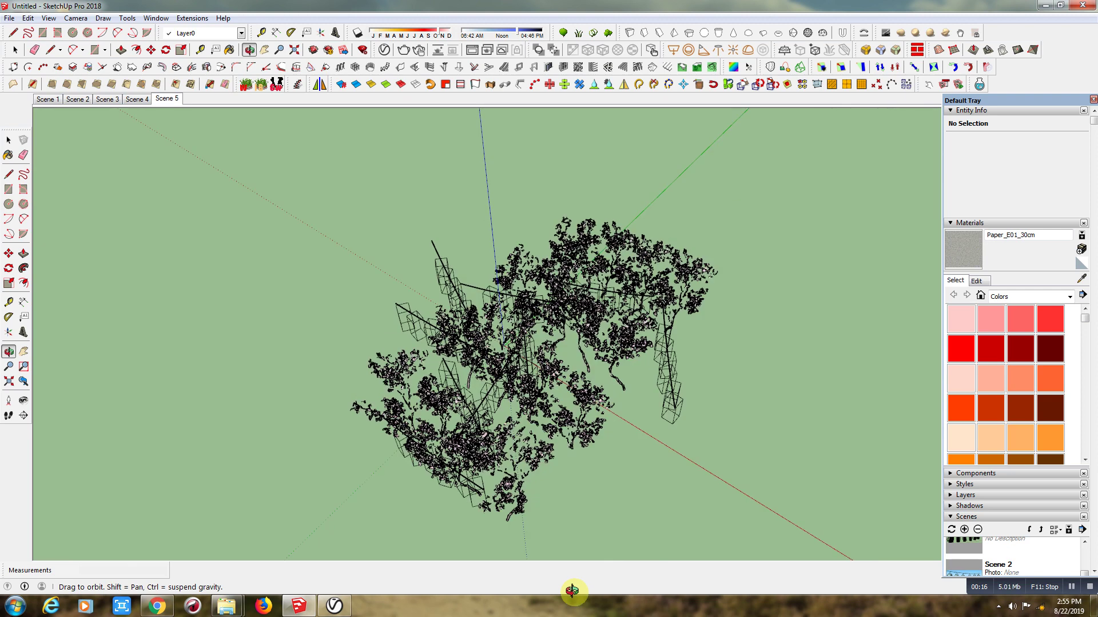
{"action": "scroll", "coordinate": [588, 404], "scroll_direction": "up", "scroll_amount": 3}
{"action": "scroll", "coordinate": [527, 448], "scroll_direction": "up", "scroll_amount": 3}
{"action": "scroll", "coordinate": [515, 442], "scroll_direction": "up", "scroll_amount": 2}
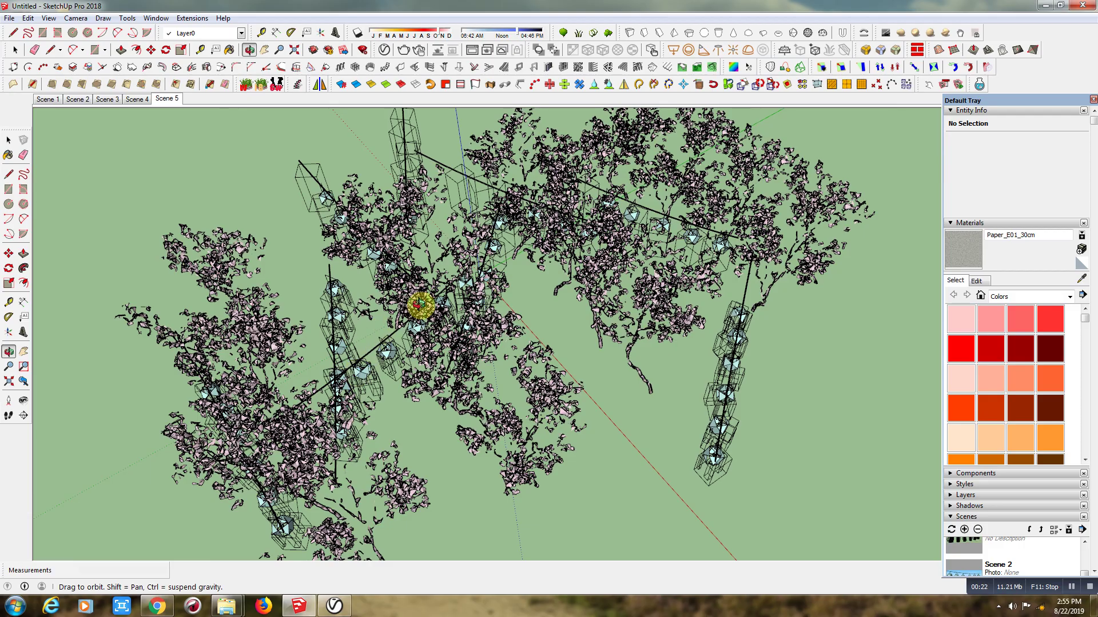
{"action": "left_click_drag", "start_coordinate": [420, 307], "coordinate": [714, 271]}
{"action": "left_click_drag", "start_coordinate": [413, 309], "coordinate": [614, 145]}
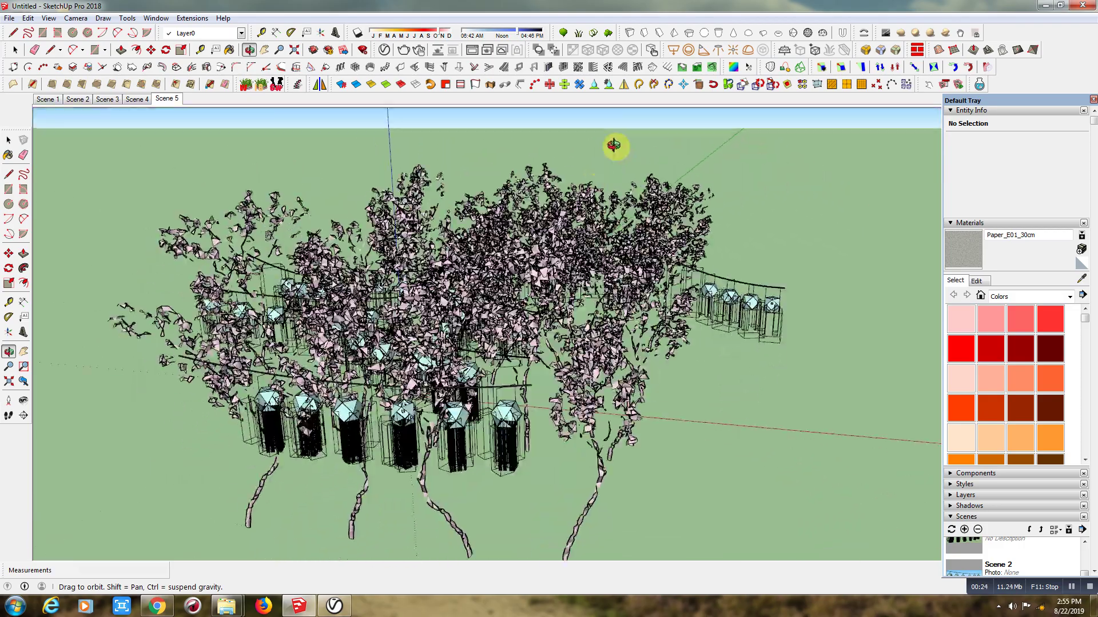
{"action": "scroll", "coordinate": [483, 363], "scroll_direction": "up", "scroll_amount": 2}
{"action": "scroll", "coordinate": [483, 363], "scroll_direction": "up", "scroll_amount": 2}
{"action": "scroll", "coordinate": [483, 363], "scroll_direction": "up", "scroll_amount": 2}
{"action": "scroll", "coordinate": [349, 288], "scroll_direction": "up", "scroll_amount": 3}
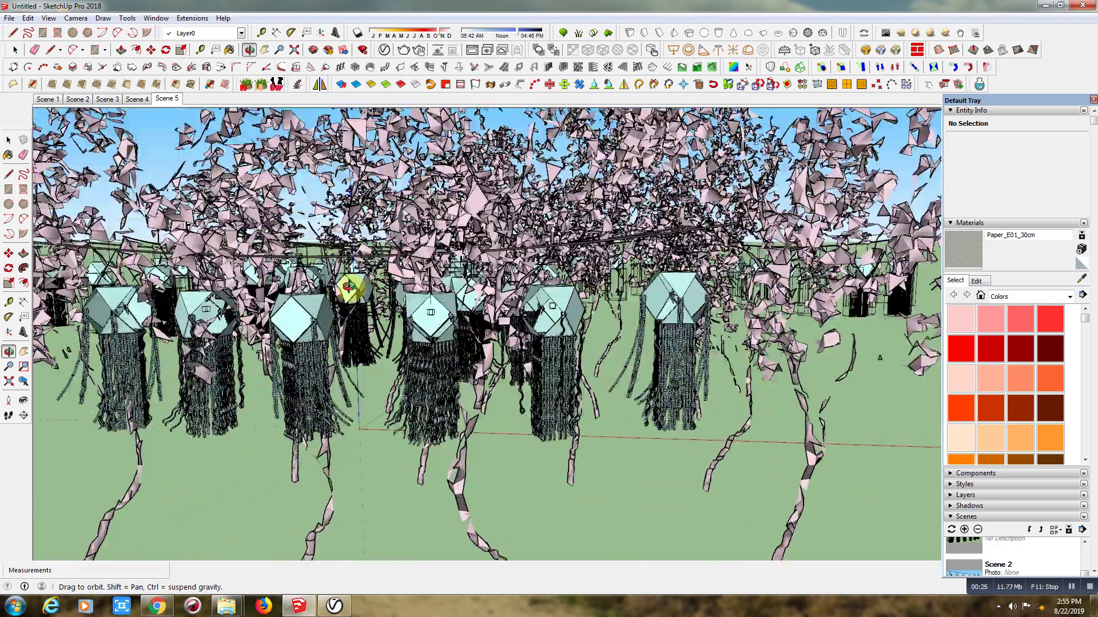
- Select the lanterns and their strings, then clear the selection
{"action": "left_click", "coordinate": [16, 51]}
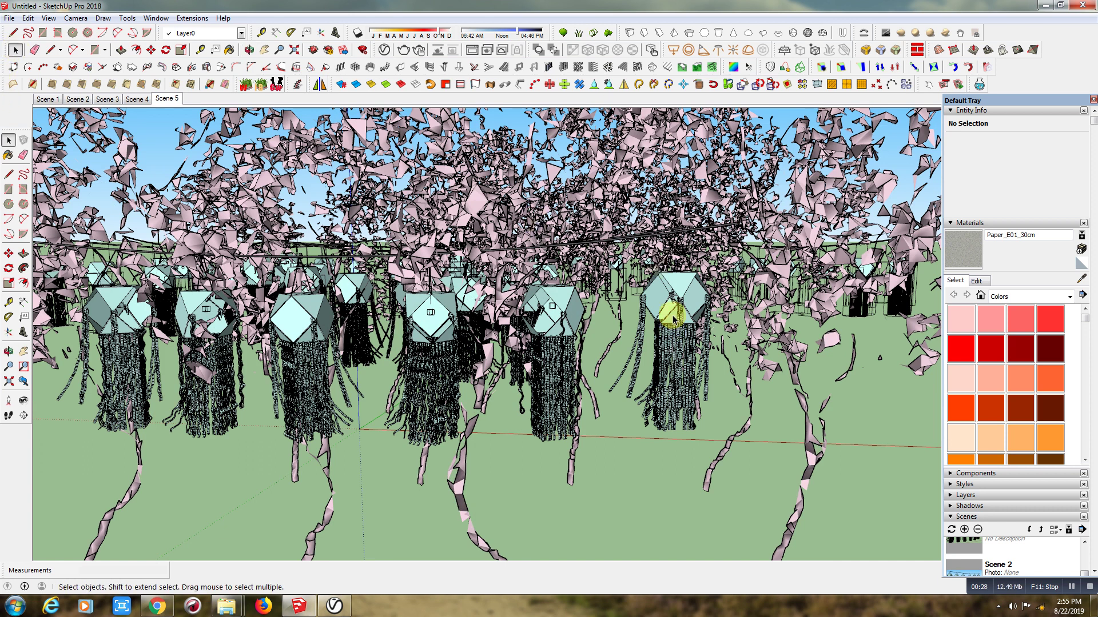
{"action": "left_click", "coordinate": [672, 319]}
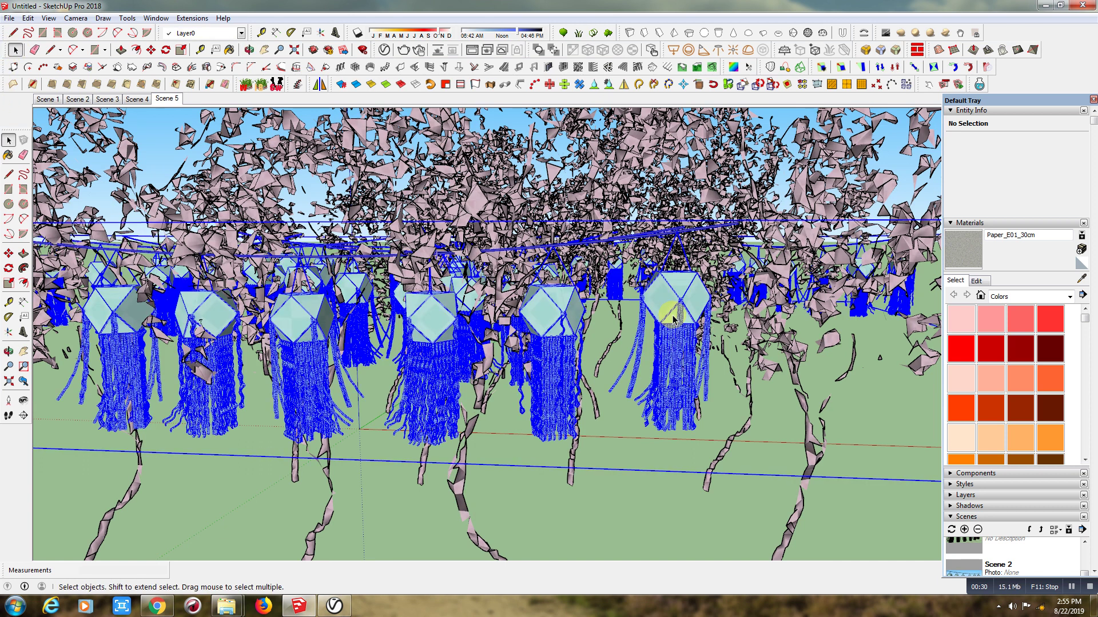
{"action": "key", "text": "Escape"}
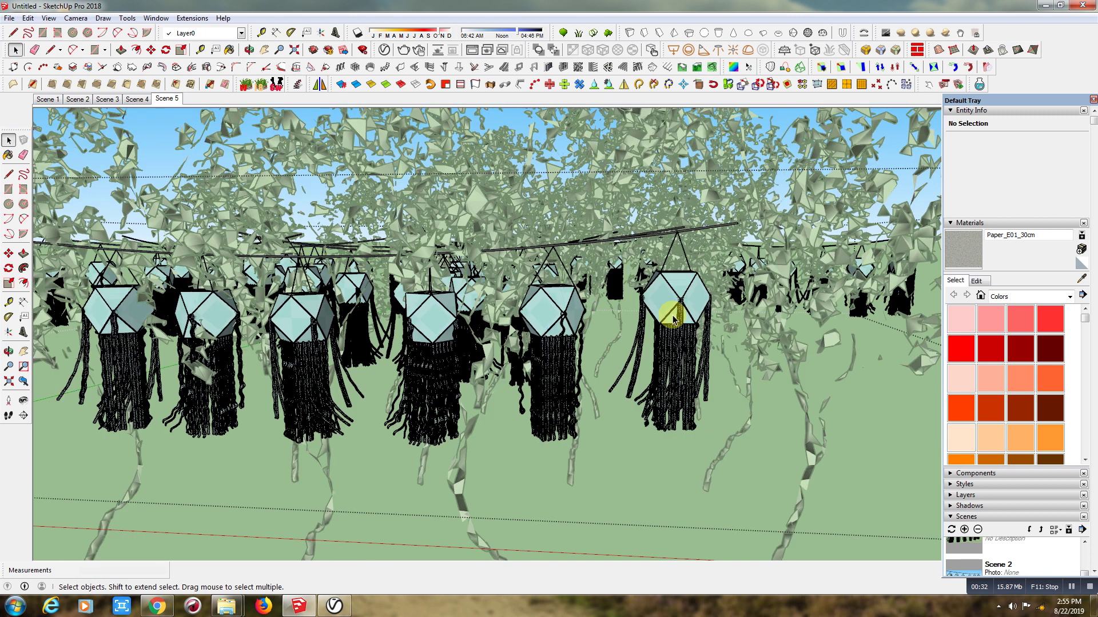
- Hide the trees from the View menu and orbit down closer to the lanterns
{"action": "left_click", "coordinate": [49, 18]}
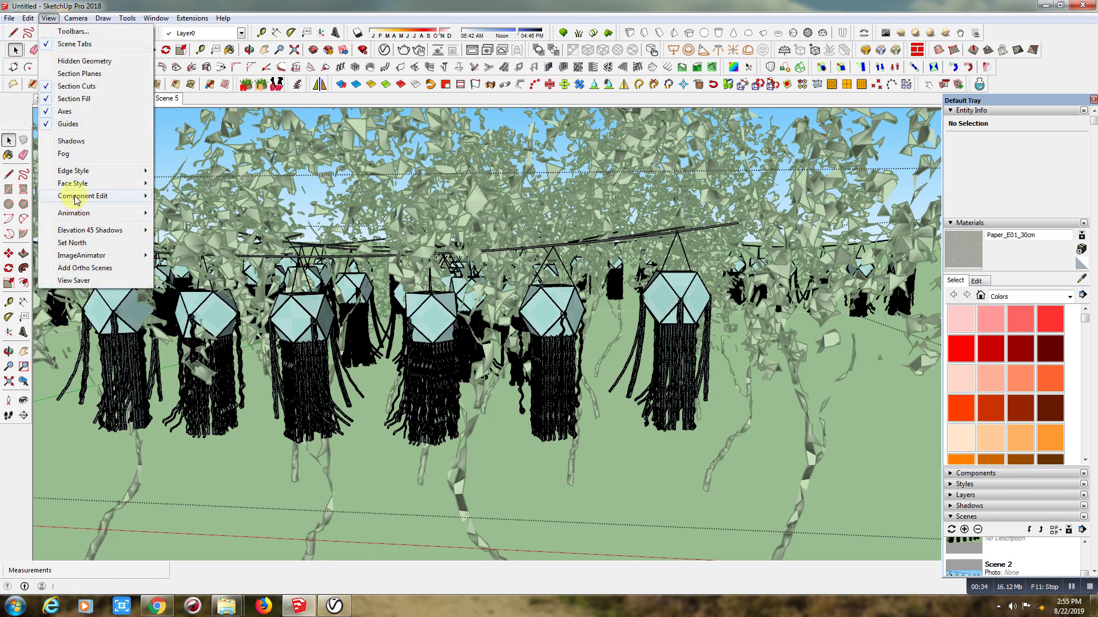
{"action": "left_click", "coordinate": [188, 194]}
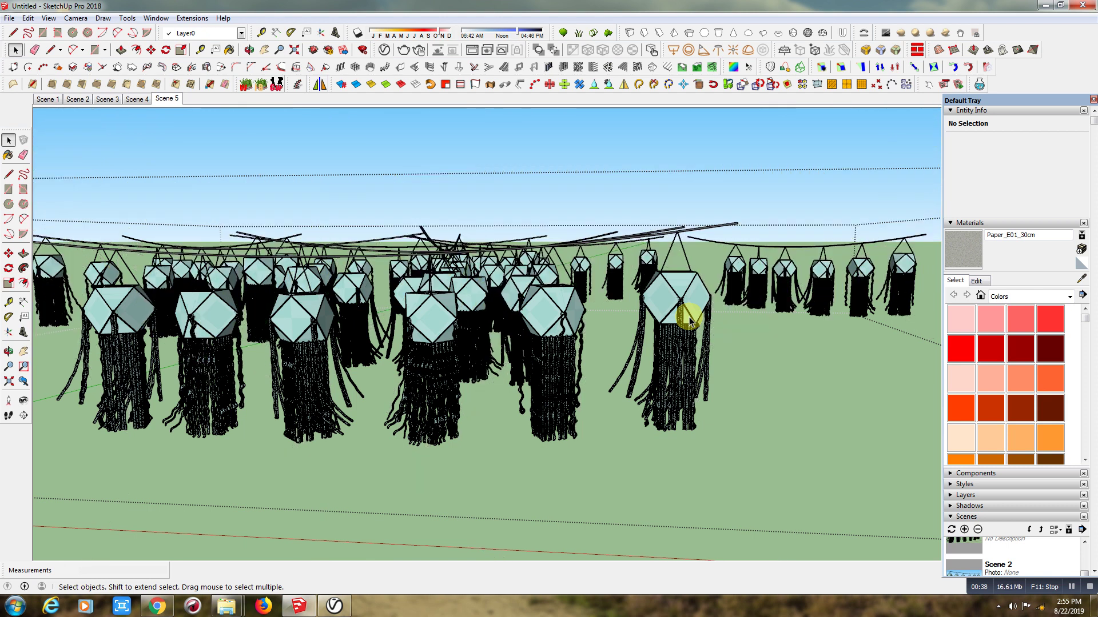
{"action": "left_click", "coordinate": [249, 50]}
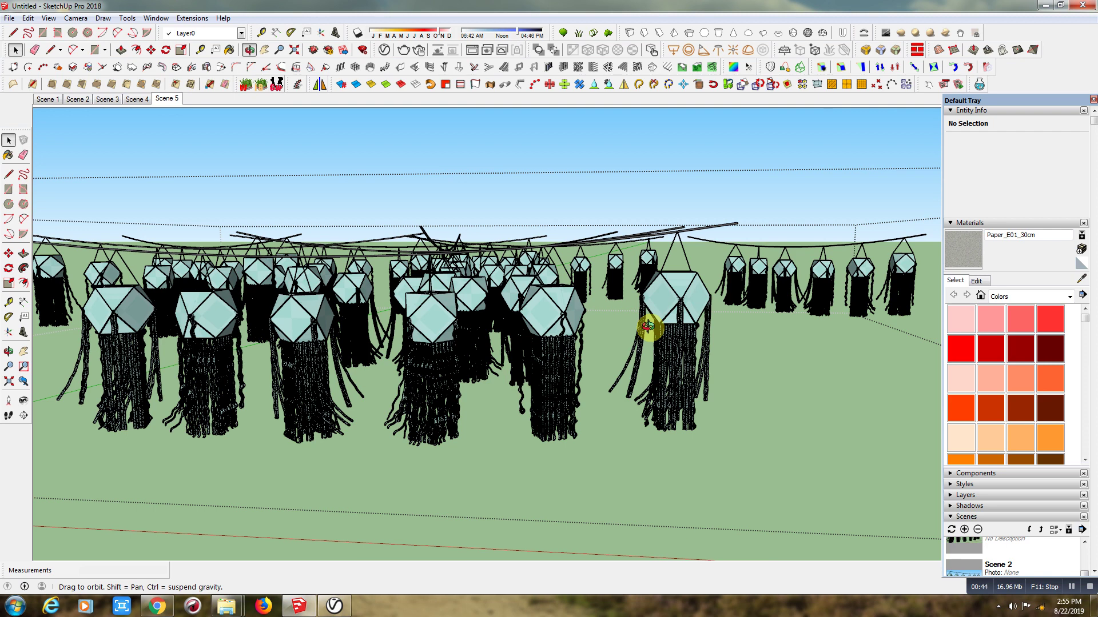
{"action": "mouse_move", "coordinate": [648, 327]}
{"action": "left_mouse_down"}
{"action": "mouse_move", "coordinate": [631, 348]}
{"action": "mouse_move", "coordinate": [658, 320]}
{"action": "left_mouse_up"}
- Open a lantern string and its right-hand lantern for editing, then undo back to the string
{"action": "left_click", "coordinate": [16, 50]}
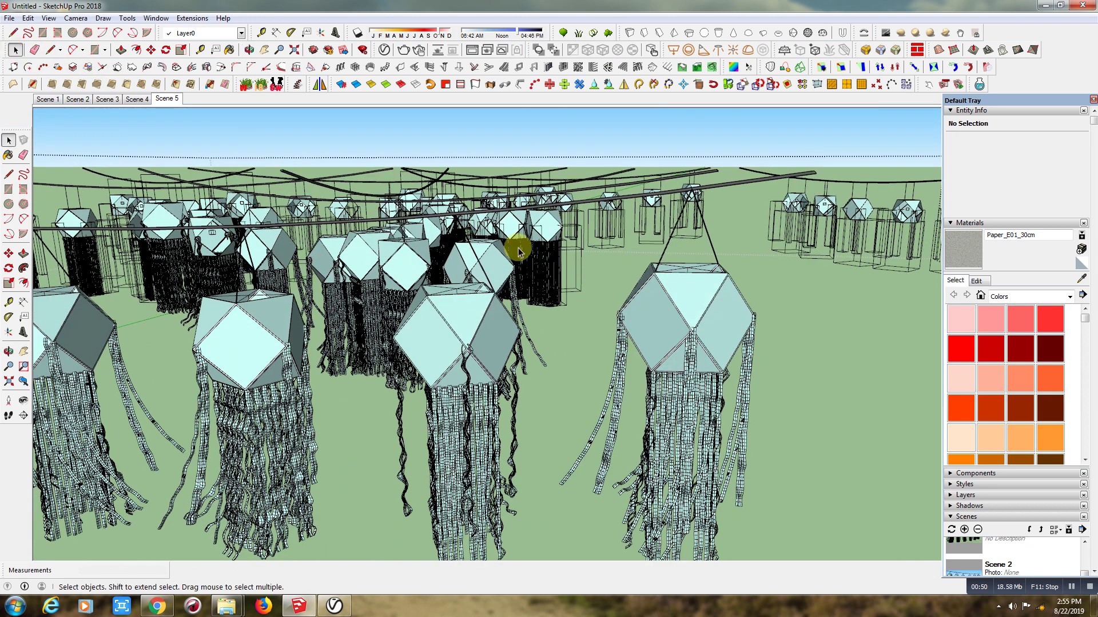
{"action": "left_click", "coordinate": [655, 321]}
{"action": "double_click", "coordinate": [655, 321]}
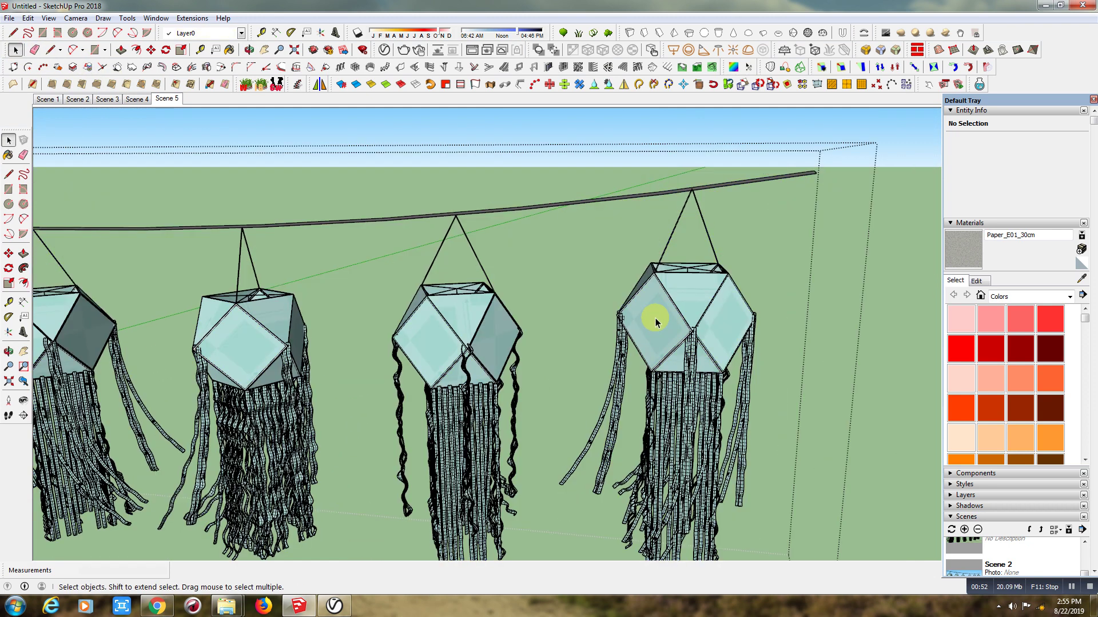
{"action": "left_click", "coordinate": [655, 322]}
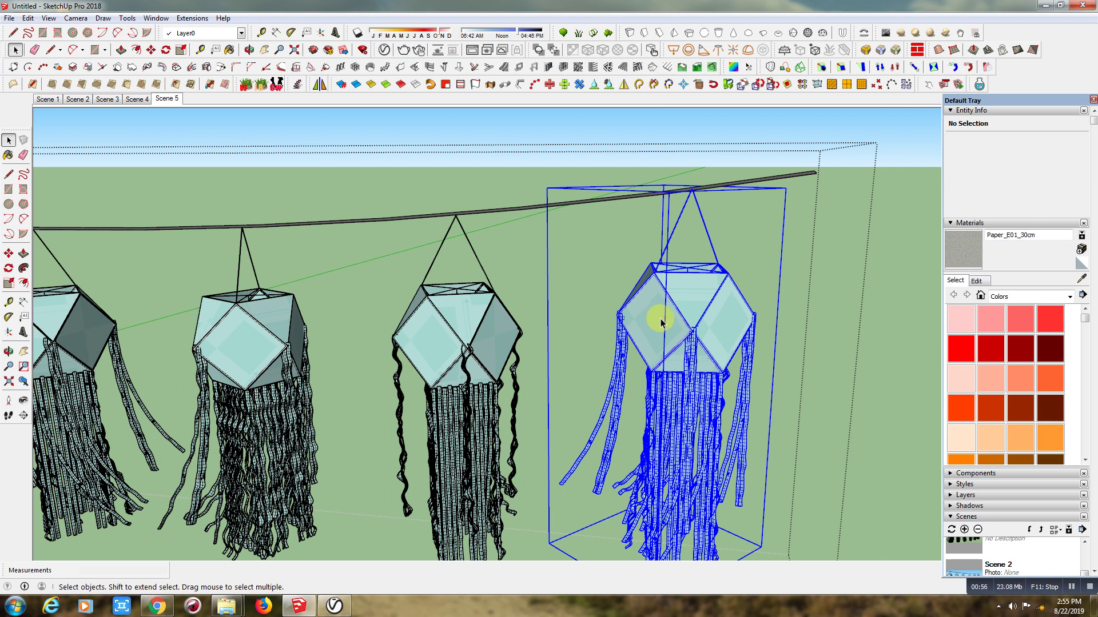
{"action": "double_click", "coordinate": [660, 322]}
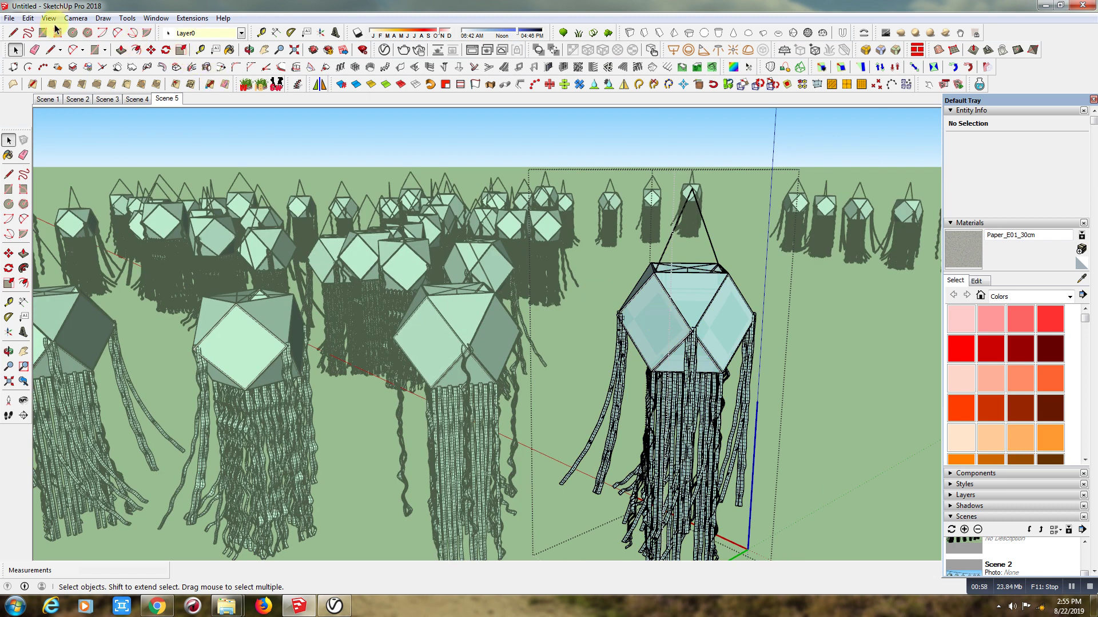
{"action": "left_click", "coordinate": [81, 160]}
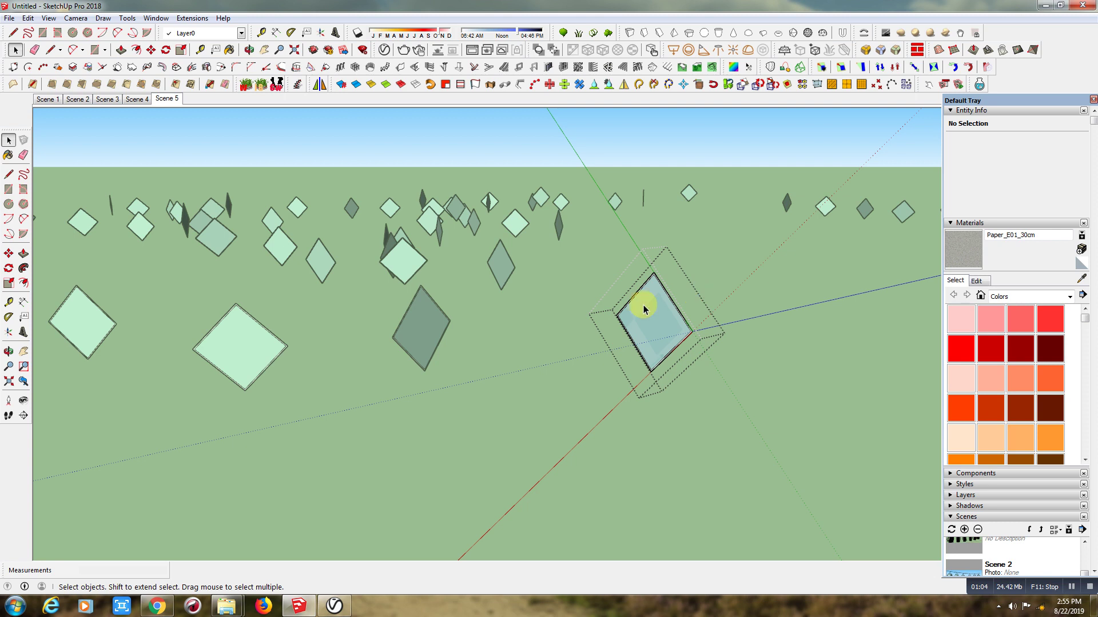
{"action": "key", "text": "ctrl+z"}
{"action": "key", "text": "ctrl+z"}
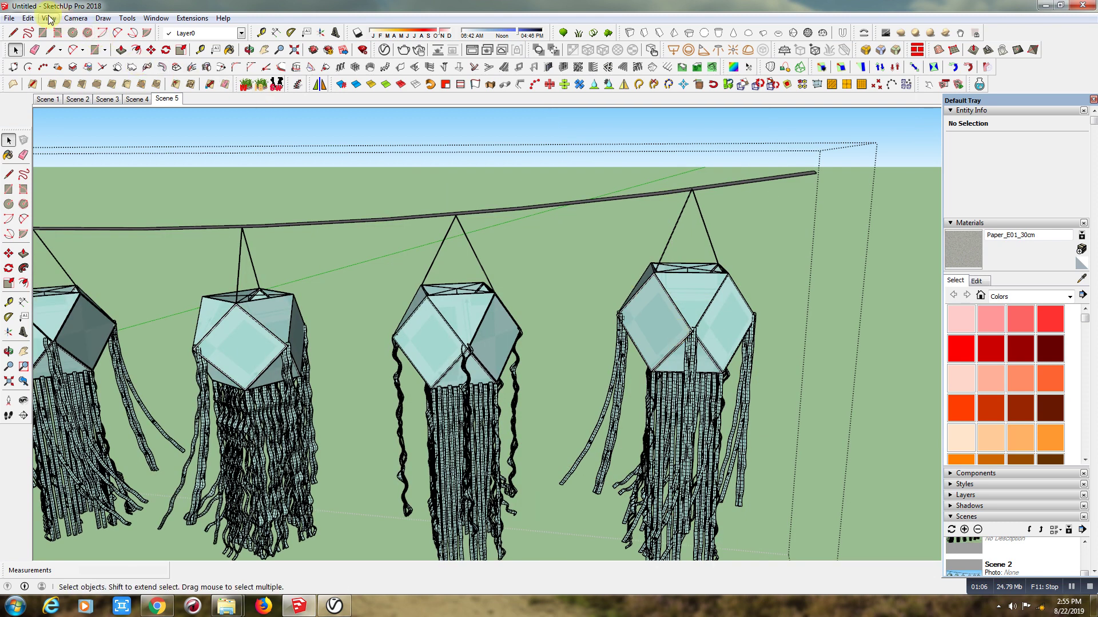
{"action": "left_click", "coordinate": [49, 17]}
{"action": "mouse_move", "coordinate": [82, 195]}
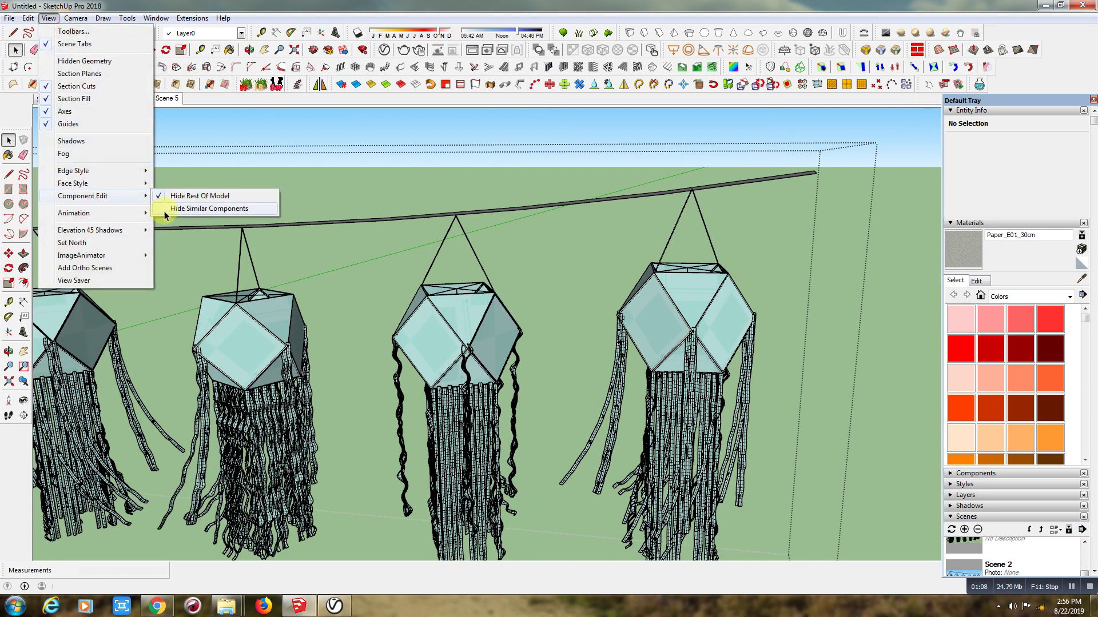
- Hide similar components and open the right-hand lantern for editing on its own
{"action": "left_click", "coordinate": [166, 210]}
{"action": "double_click", "coordinate": [650, 313]}
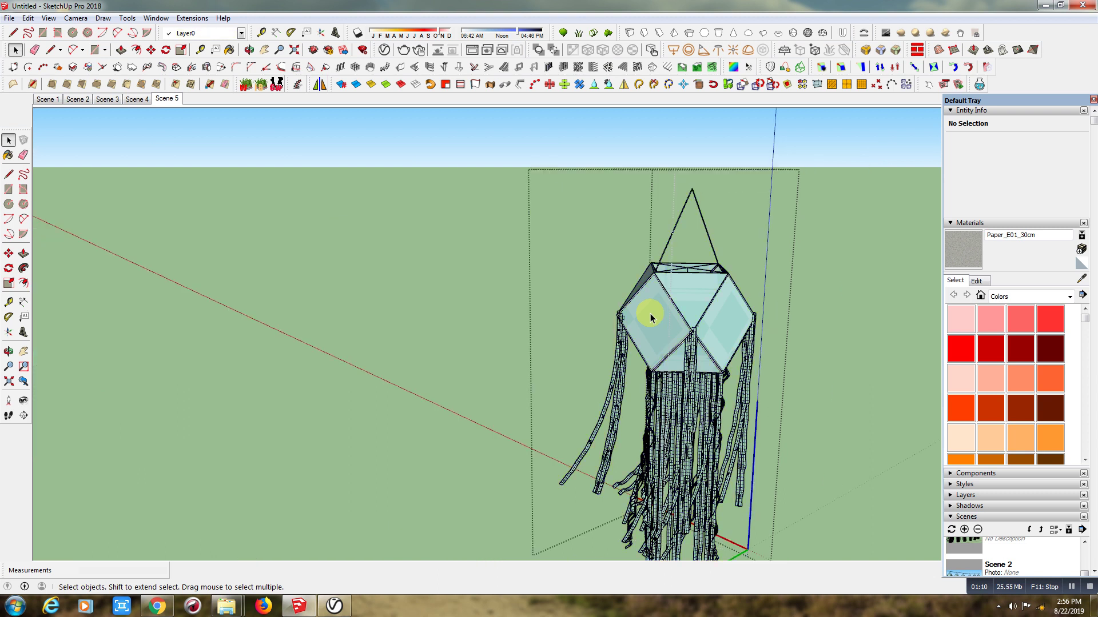
{"action": "left_click", "coordinate": [249, 50]}
{"action": "left_click_drag", "start_coordinate": [723, 351], "coordinate": [683, 443]}
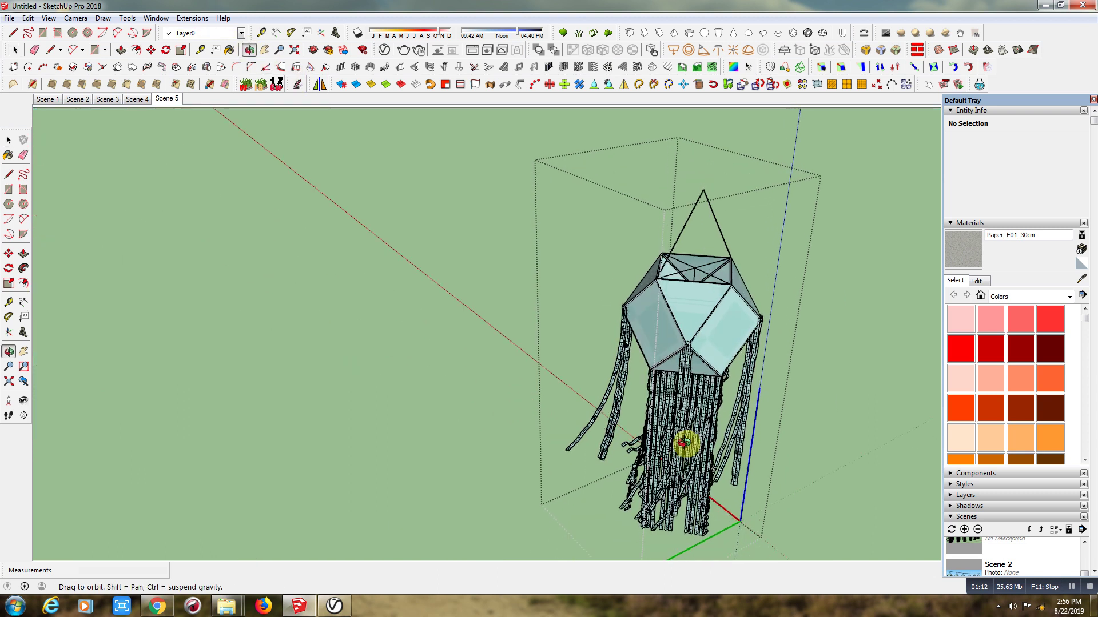
- Zoom onto the lantern's top opening and select its Sphere Light#1 component
{"action": "scroll", "coordinate": [686, 443], "scroll_direction": "up", "scroll_amount": 1}
{"action": "scroll", "coordinate": [728, 306], "scroll_direction": "up", "scroll_amount": 3}
{"action": "scroll", "coordinate": [713, 282], "scroll_direction": "up", "scroll_amount": 2}
{"action": "scroll", "coordinate": [702, 342], "scroll_direction": "up", "scroll_amount": 2}
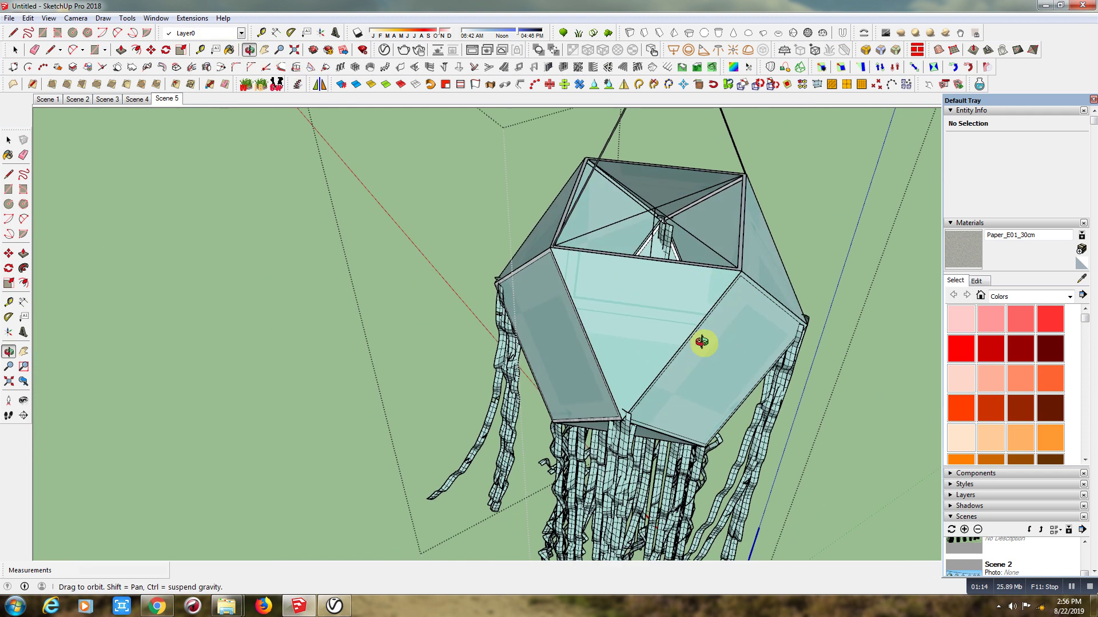
{"action": "scroll", "coordinate": [703, 342], "scroll_direction": "up", "scroll_amount": 1}
{"action": "scroll", "coordinate": [664, 240], "scroll_direction": "up", "scroll_amount": 2}
{"action": "scroll", "coordinate": [662, 294], "scroll_direction": "up", "scroll_amount": 2}
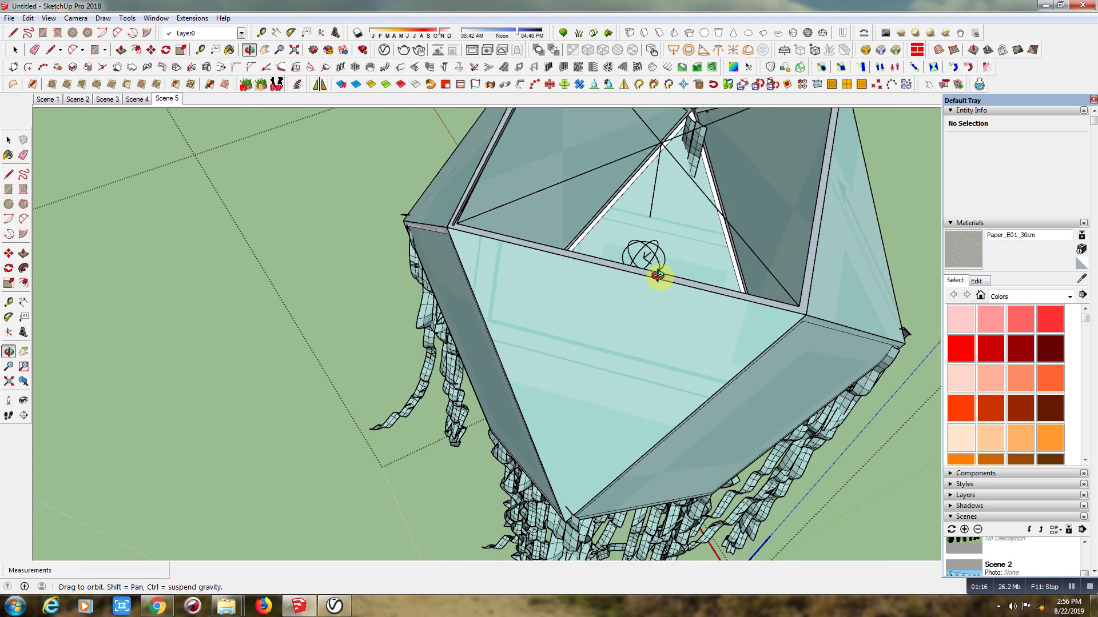
{"action": "left_click_drag", "start_coordinate": [658, 276], "coordinate": [657, 307]}
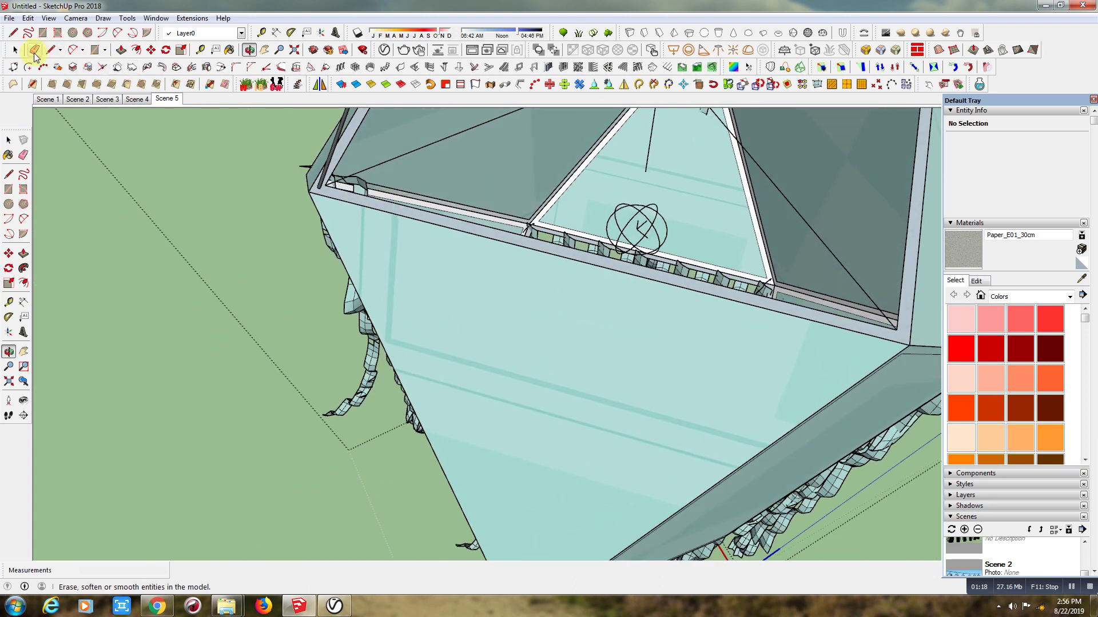
{"action": "key", "text": "space"}
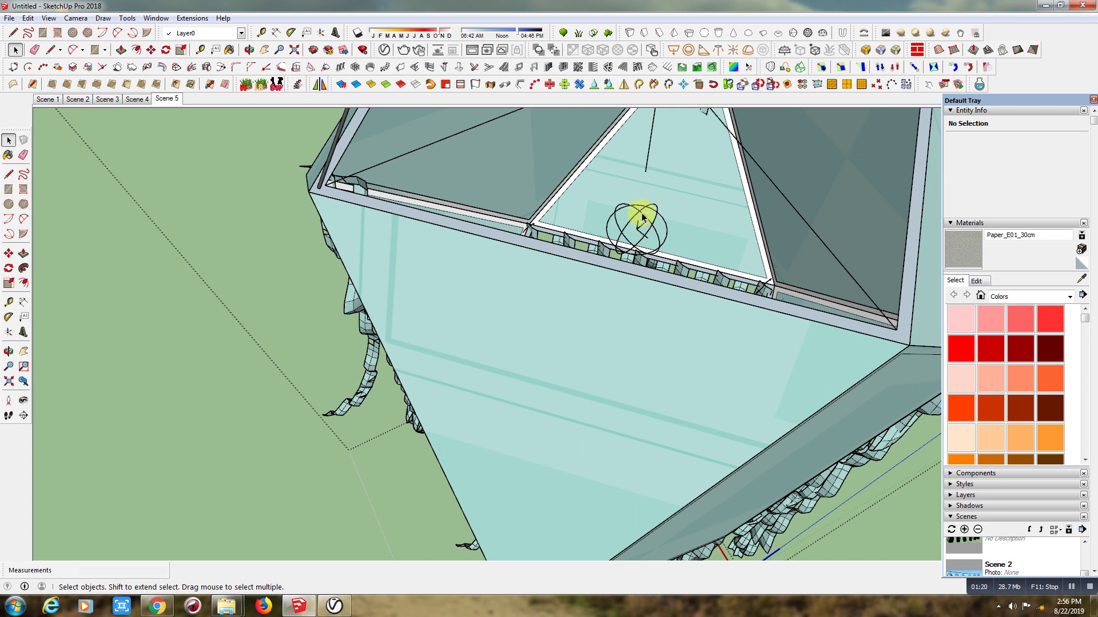
{"action": "left_click", "coordinate": [642, 218]}
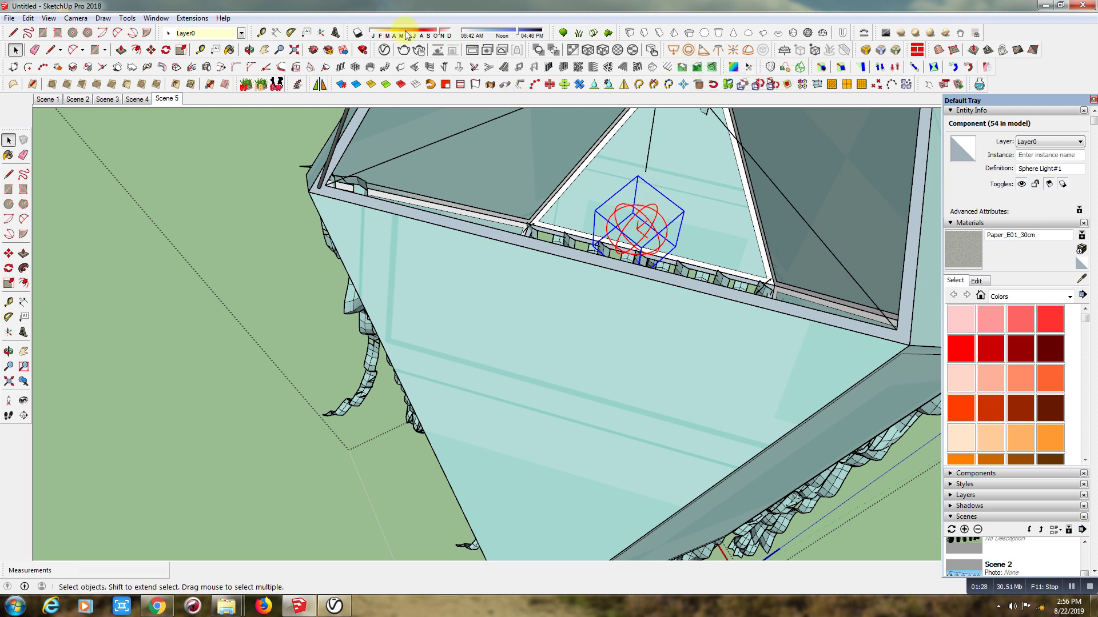
{"action": "left_click", "coordinate": [385, 51]}
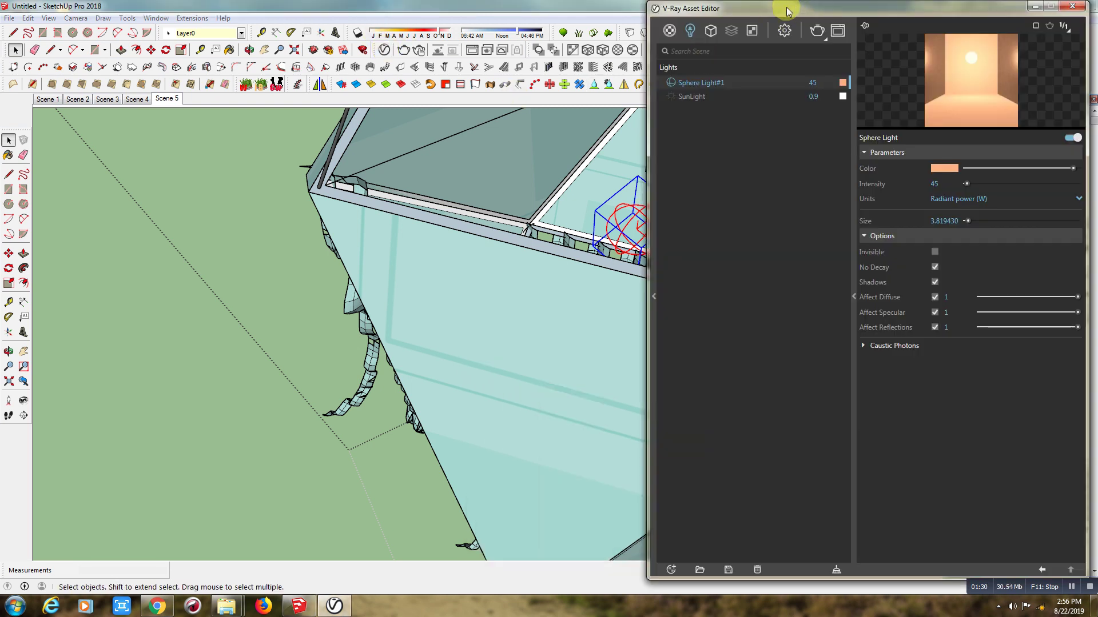
{"action": "left_click_drag", "start_coordinate": [789, 9], "coordinate": [181, 15]}
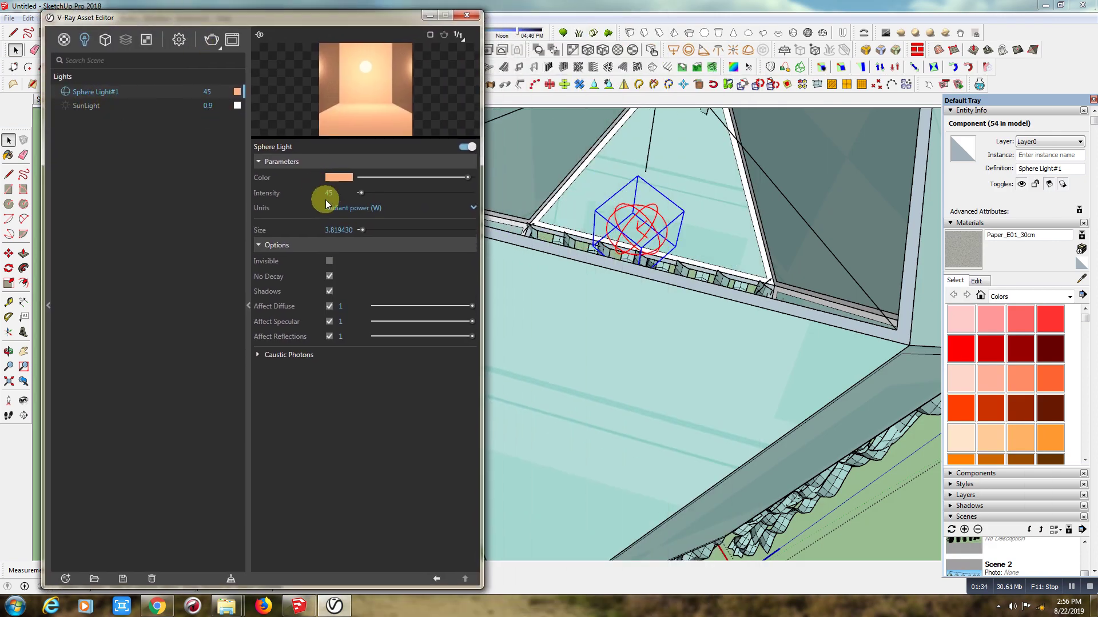
{"action": "left_click", "coordinate": [476, 209]}
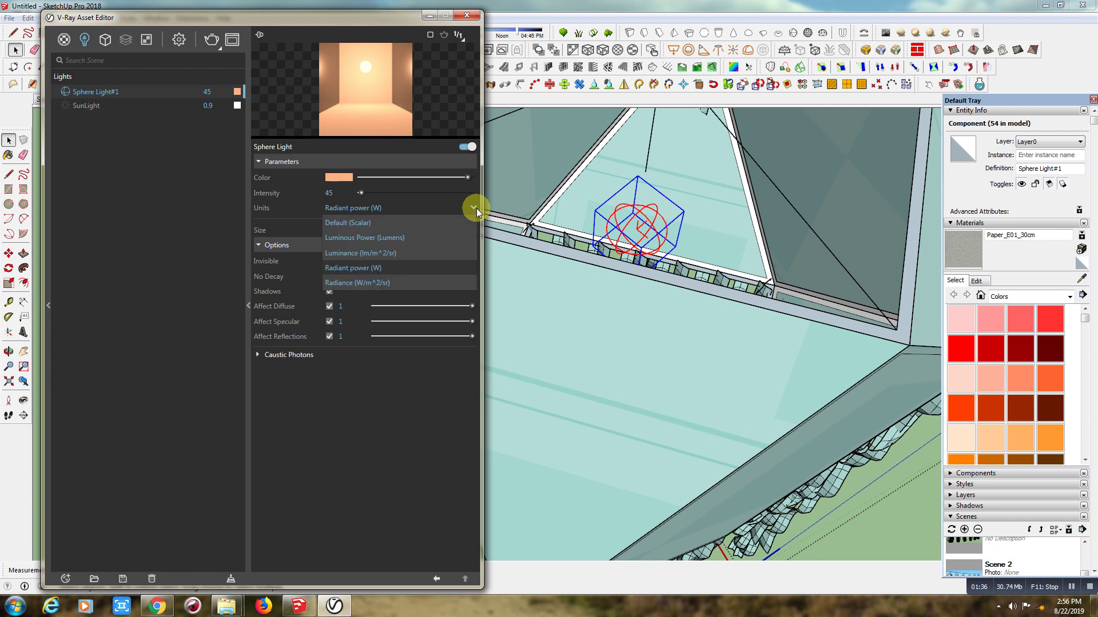
{"action": "left_click", "coordinate": [352, 272]}
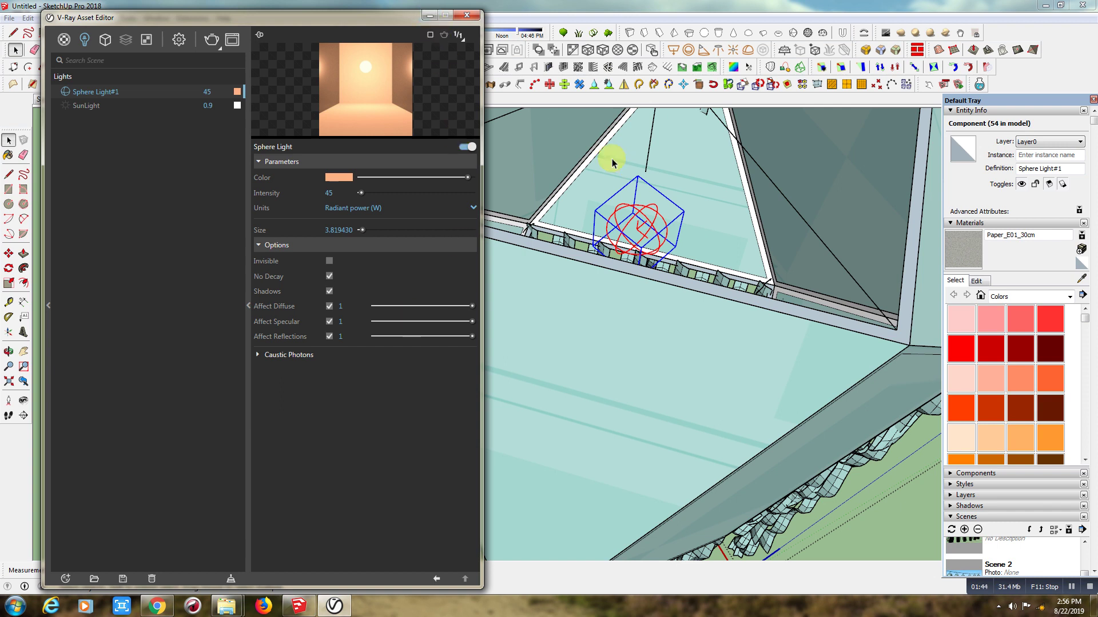
{"action": "left_click", "coordinate": [430, 17]}
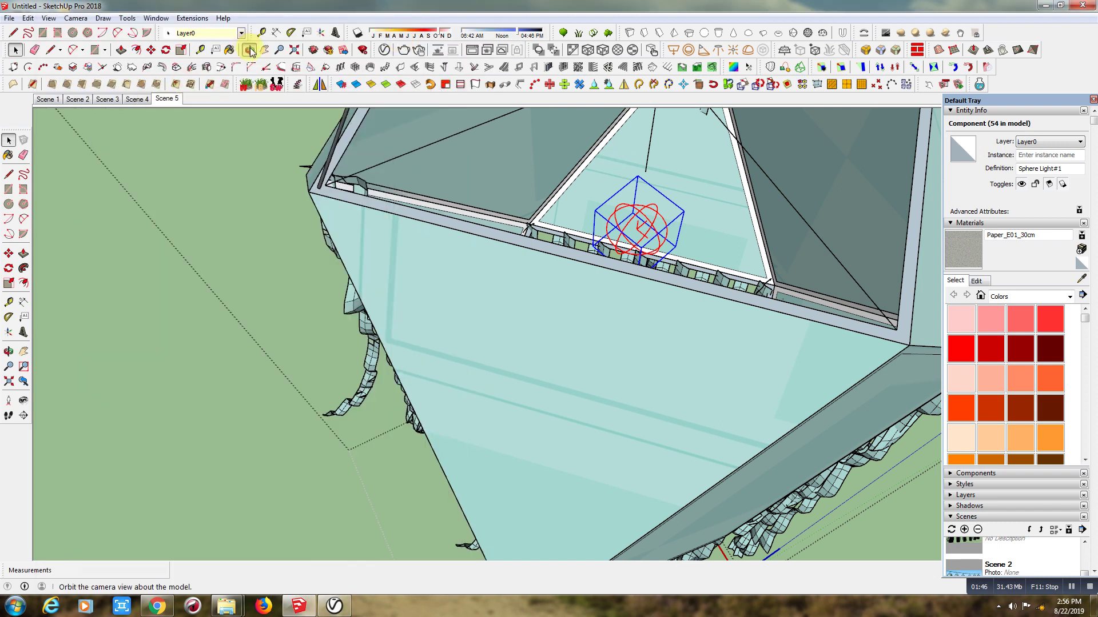
- Sample the lantern face's Two Sided material and open it in the V-Ray Asset Editor
{"action": "left_click", "coordinate": [250, 51]}
{"action": "mouse_move", "coordinate": [502, 299]}
{"action": "left_mouse_down"}
{"action": "mouse_move", "coordinate": [556, 341]}
{"action": "mouse_move", "coordinate": [556, 294]}
{"action": "left_mouse_up"}
{"action": "scroll", "coordinate": [556, 295], "scroll_direction": "up", "scroll_amount": 2}
{"action": "scroll", "coordinate": [557, 297], "scroll_direction": "up", "scroll_amount": 2}
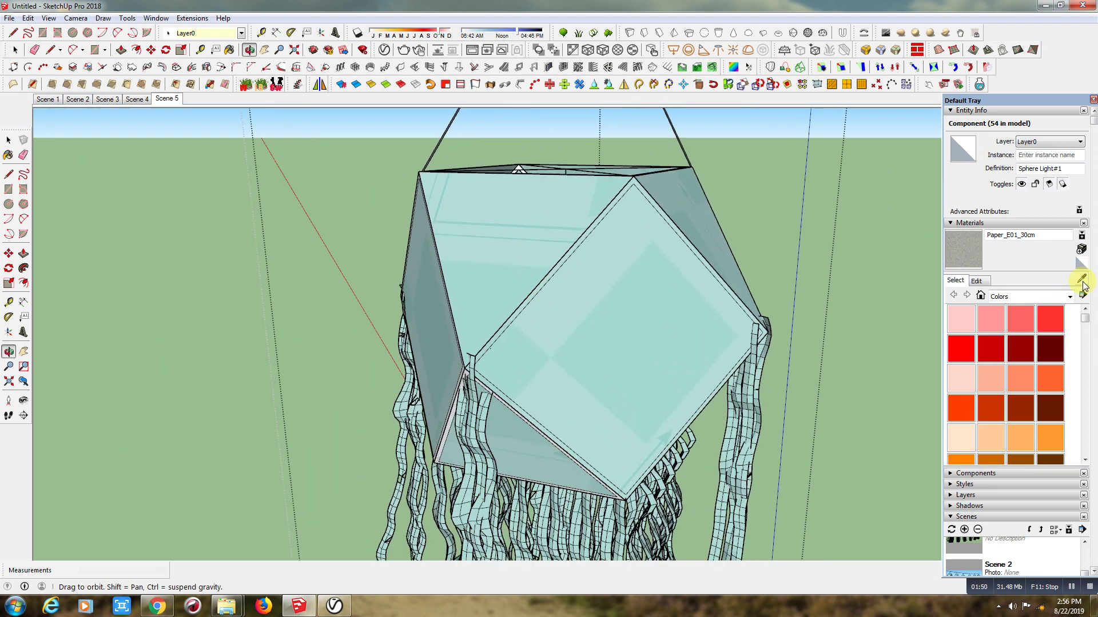
{"action": "left_click", "coordinate": [1082, 280]}
{"action": "left_click", "coordinate": [650, 304]}
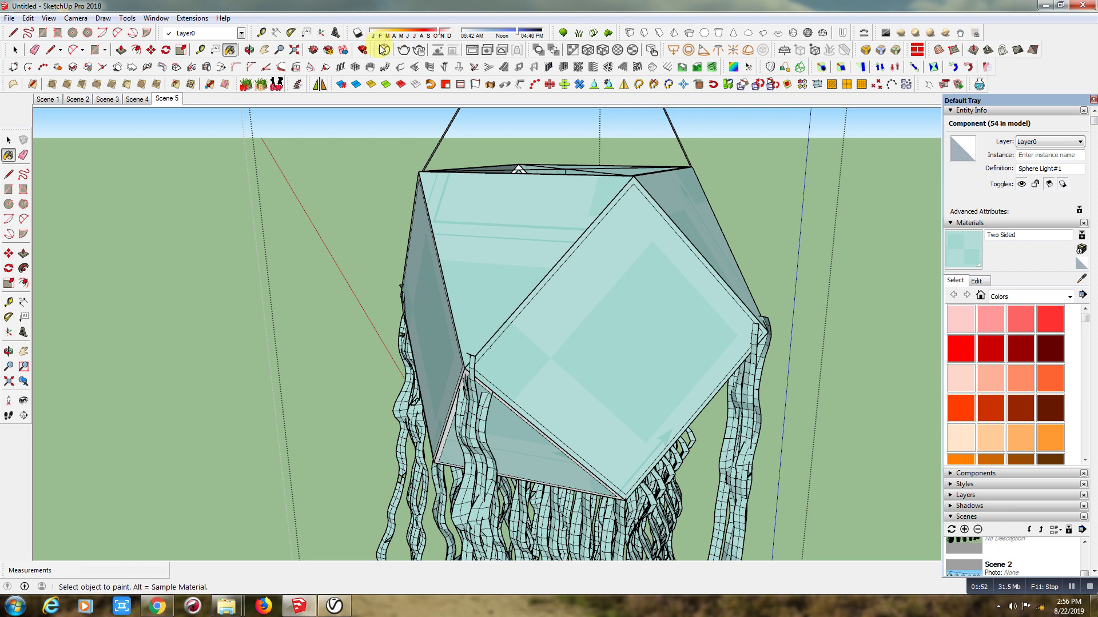
{"action": "left_click", "coordinate": [384, 50]}
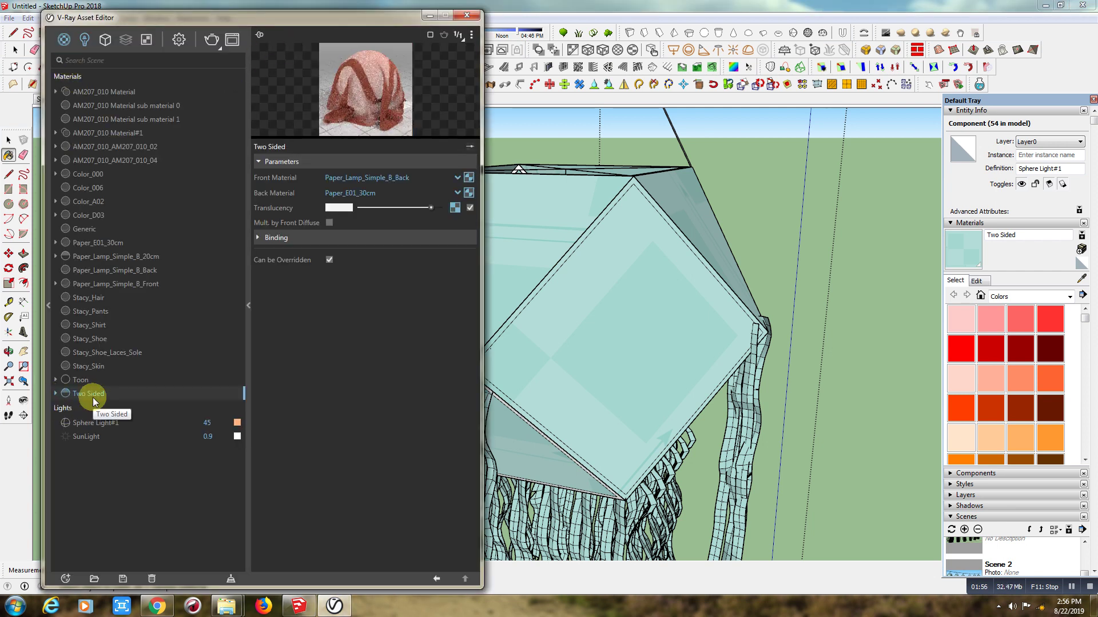
- Browse the new-material list without adding one, then reposition the Asset Editor
{"action": "left_click", "coordinate": [64, 579]}
{"action": "mouse_move", "coordinate": [83, 564]}
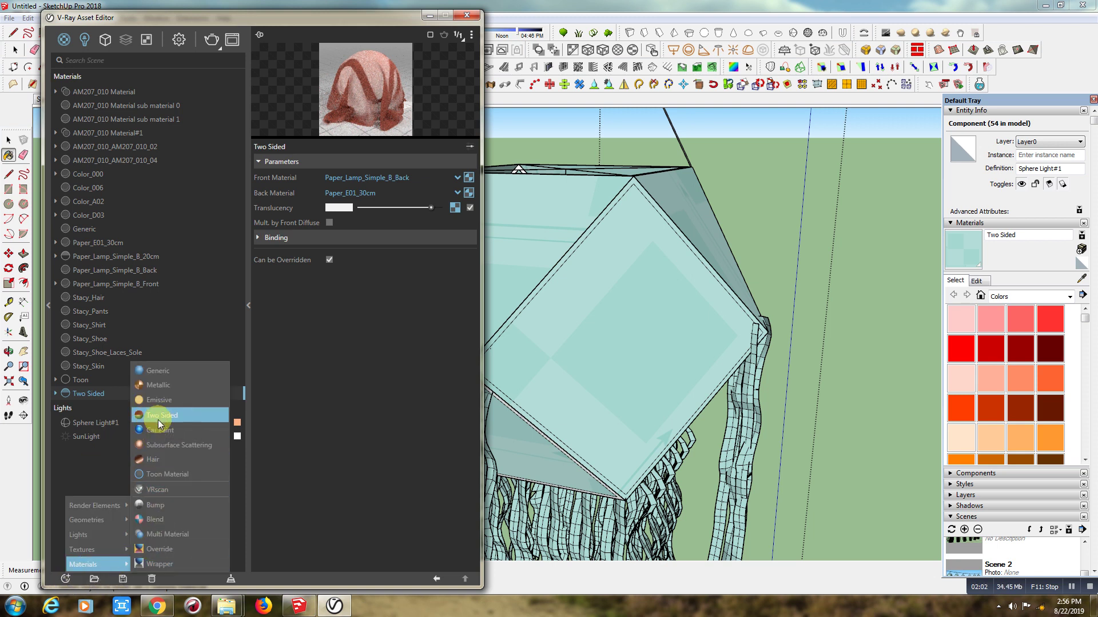
{"action": "left_click", "coordinate": [91, 396]}
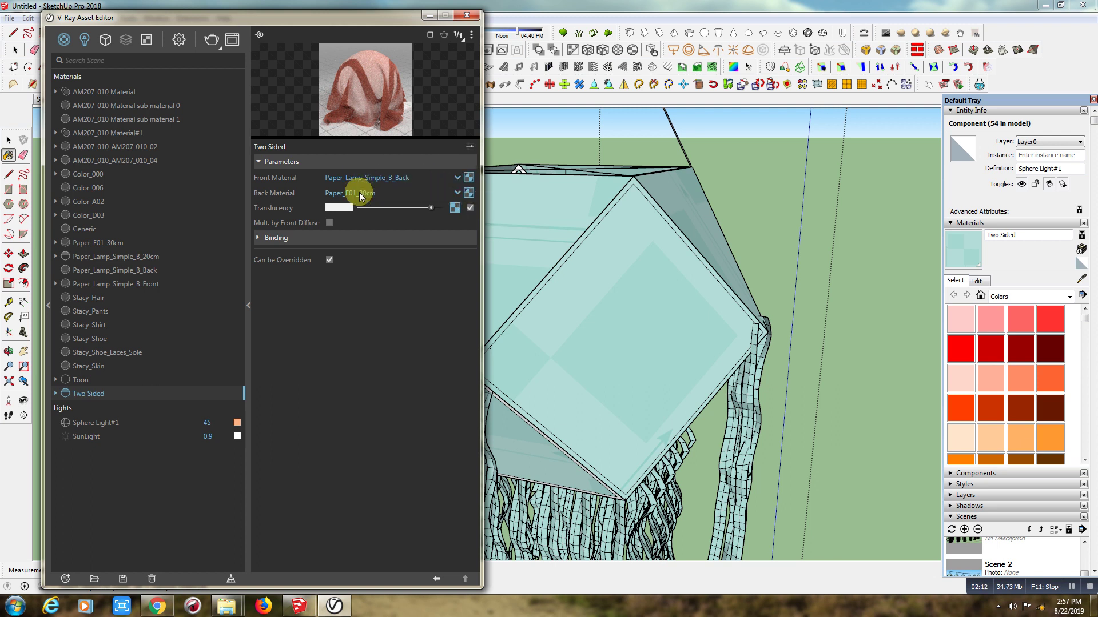
{"action": "left_click_drag", "start_coordinate": [374, 20], "coordinate": [708, 7]}
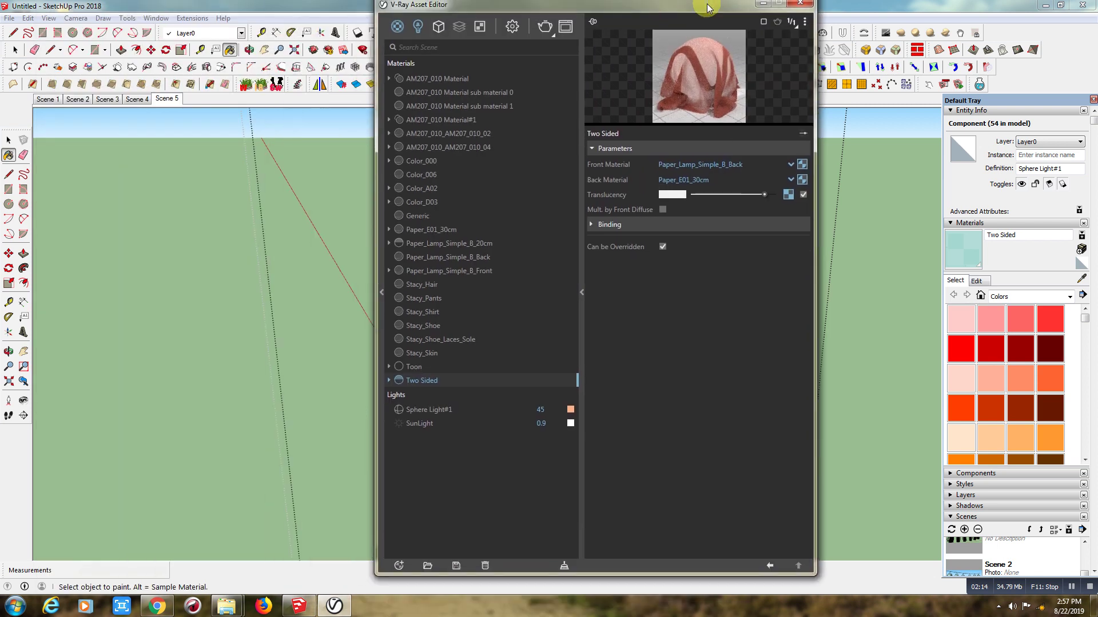
{"action": "left_click", "coordinate": [389, 298]}
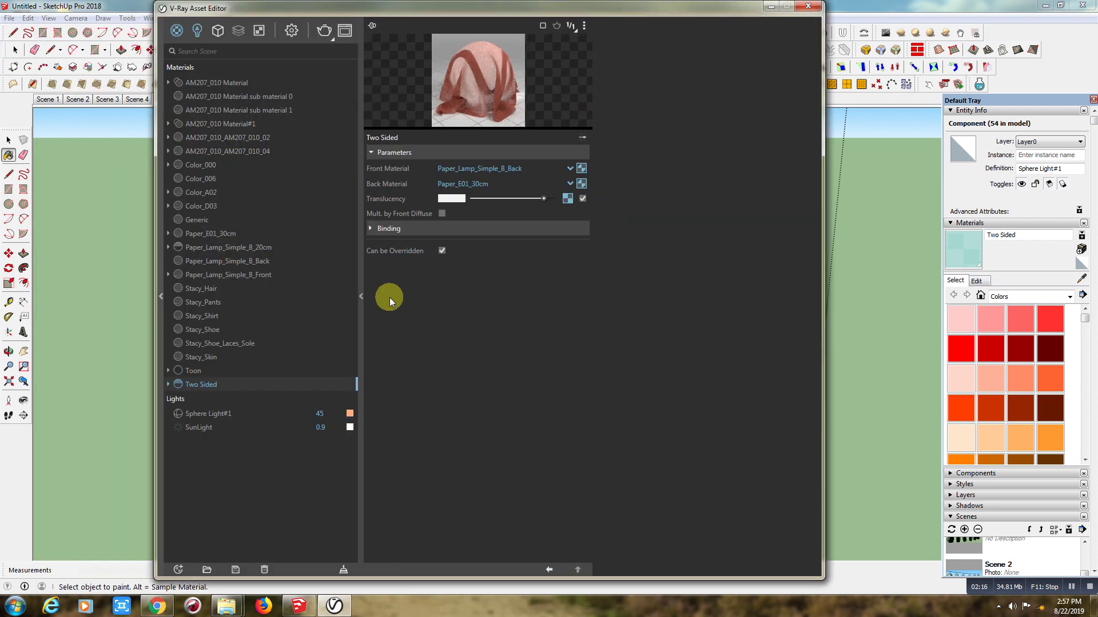
- Inspect the Paper_Lamp_Simple_B 20cm, Back and Front materials and library Paper category, then reselect Two Sided
{"action": "left_click", "coordinate": [161, 296]}
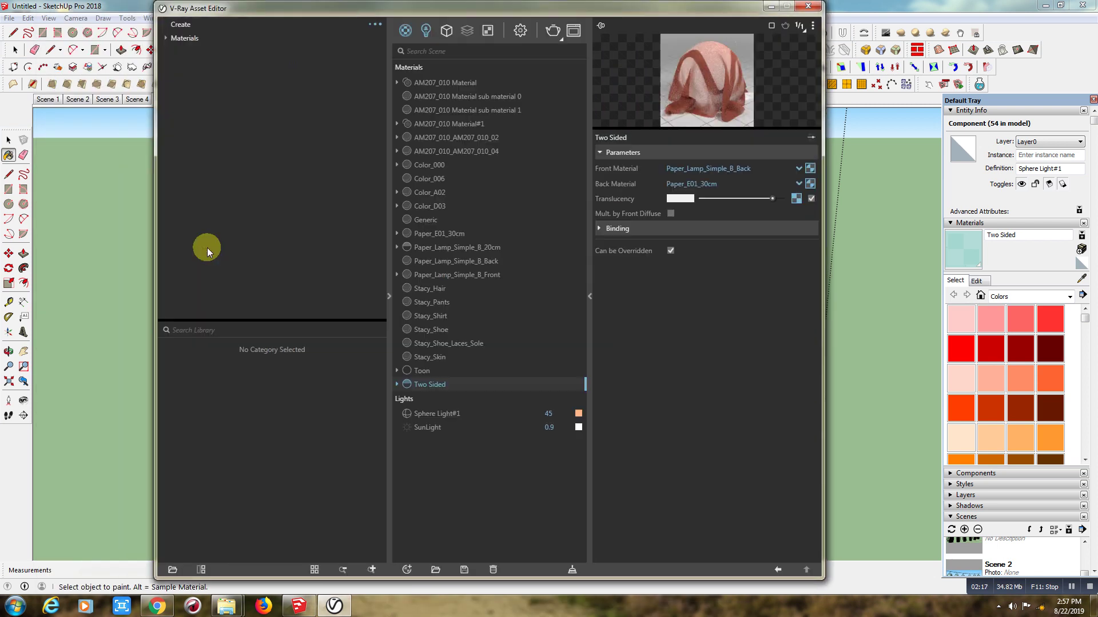
{"action": "left_click", "coordinate": [446, 250]}
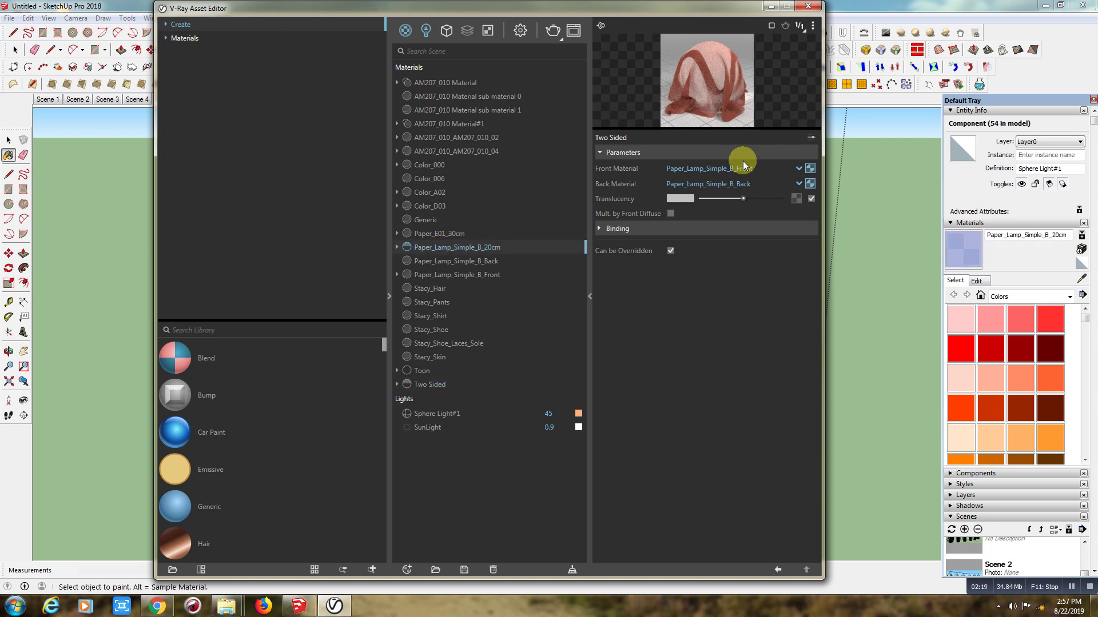
{"action": "left_click", "coordinate": [467, 261]}
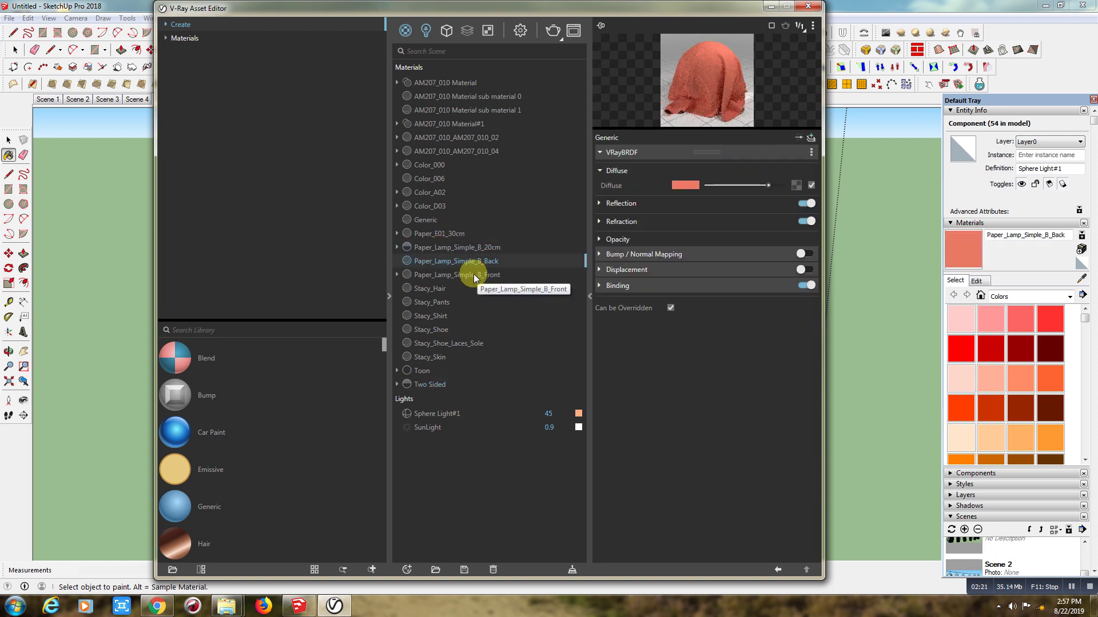
{"action": "left_click", "coordinate": [474, 274]}
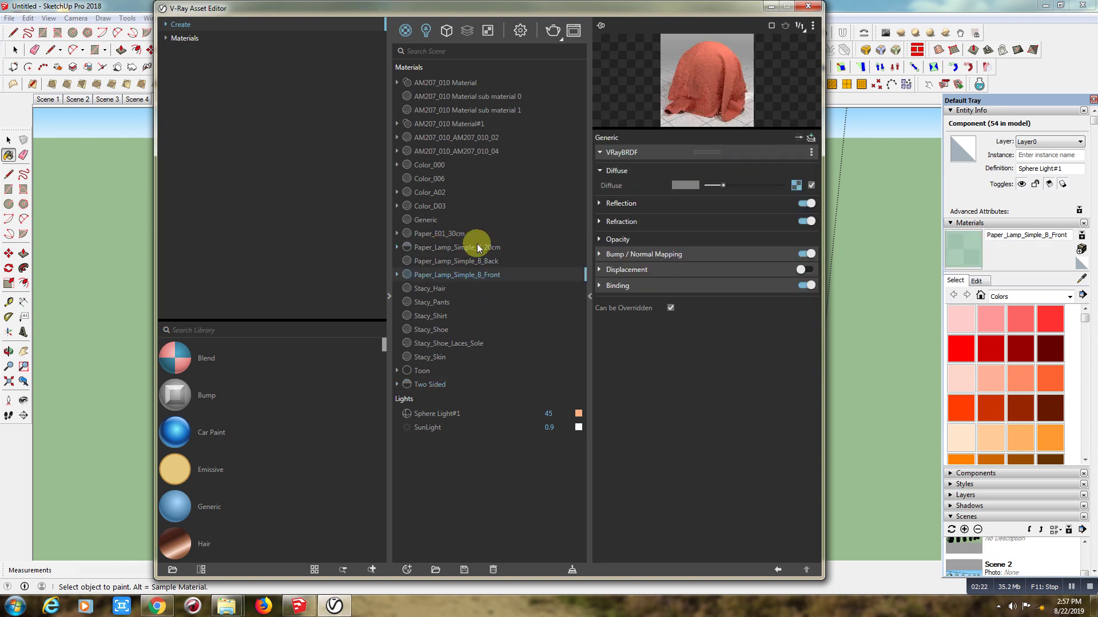
{"action": "left_click", "coordinate": [167, 38]}
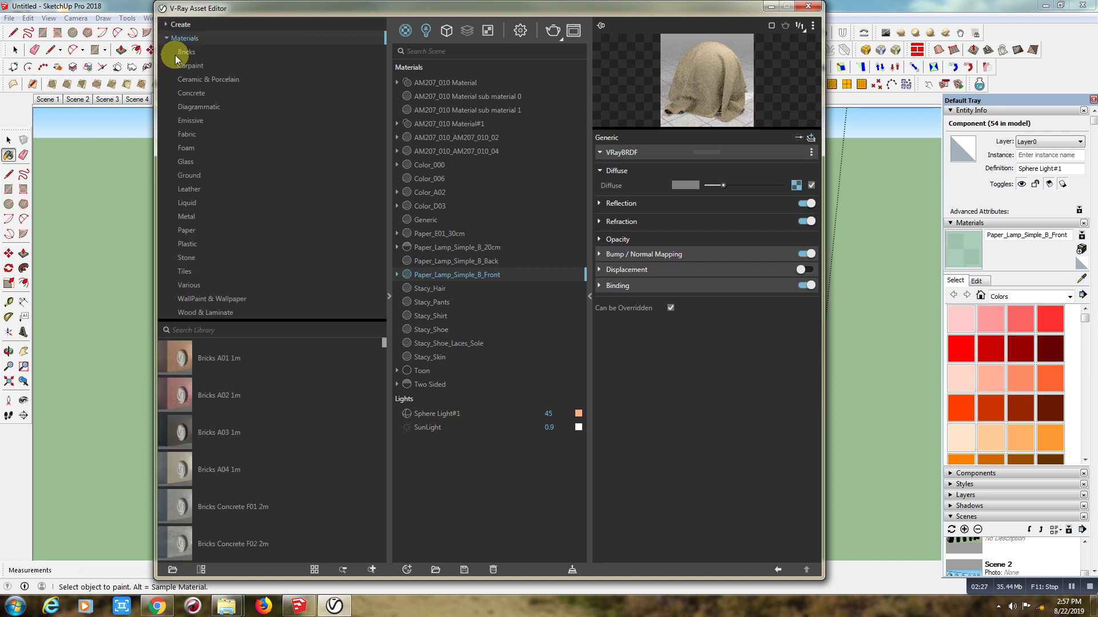
{"action": "left_click", "coordinate": [183, 230]}
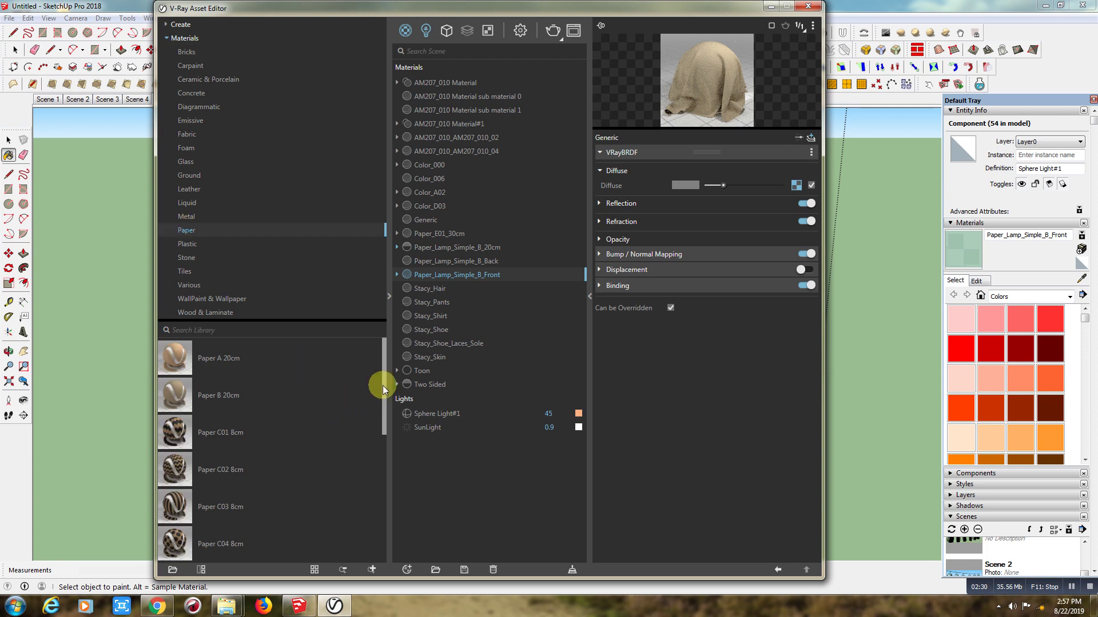
{"action": "left_click_drag", "start_coordinate": [382, 385], "coordinate": [386, 471]}
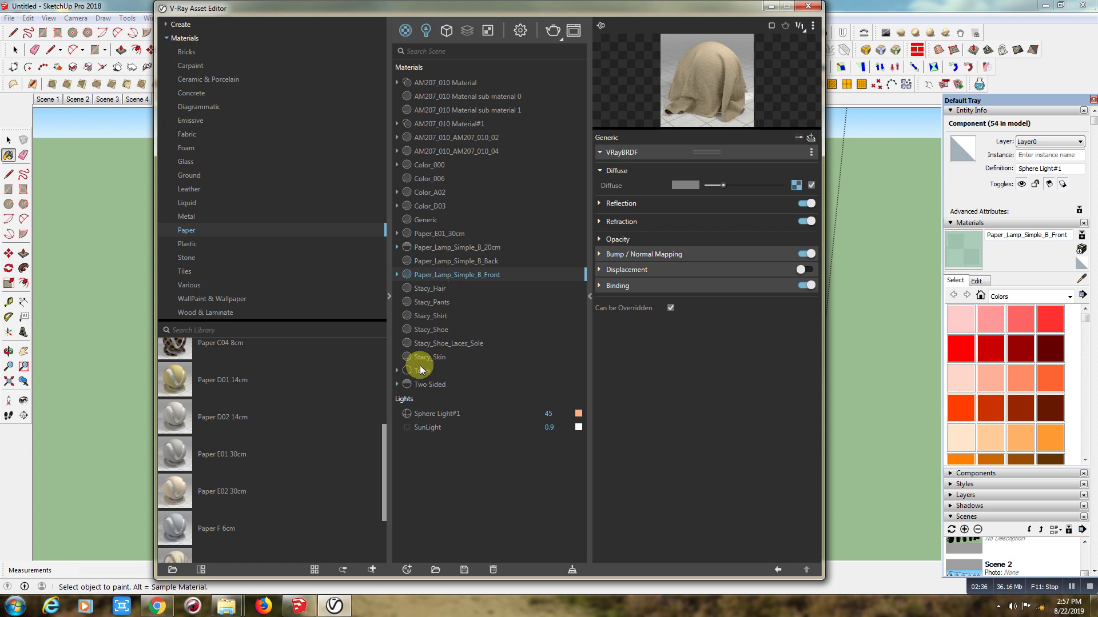
{"action": "left_click", "coordinate": [424, 385]}
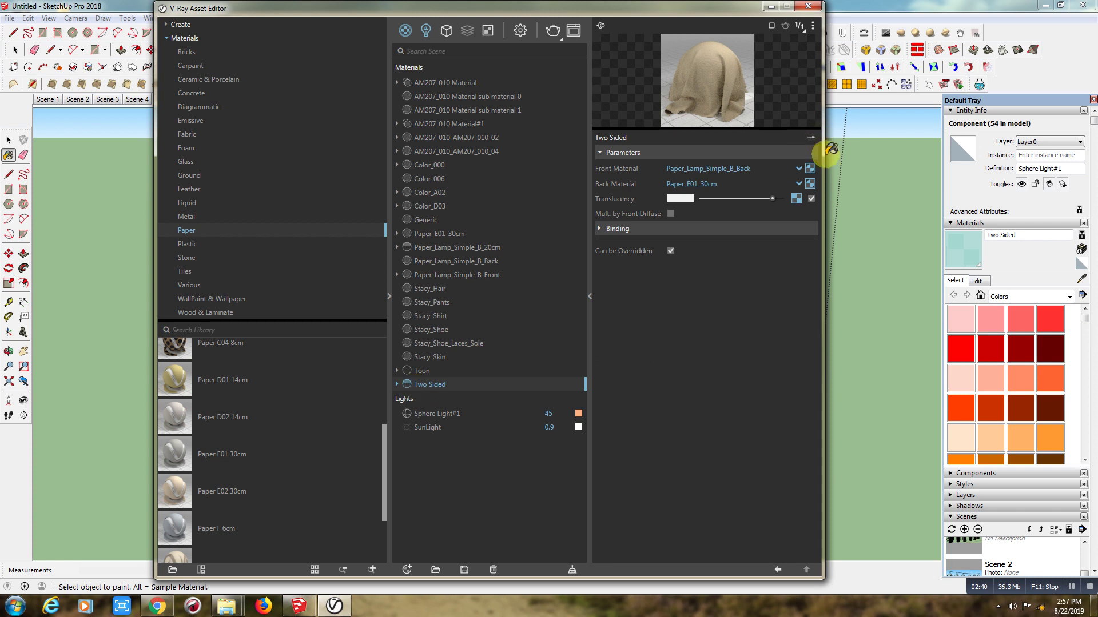
- Give the Paper_Lamp_Simple_B_Back paper material a salmon-red diffuse colour
{"action": "left_click", "coordinate": [809, 169]}
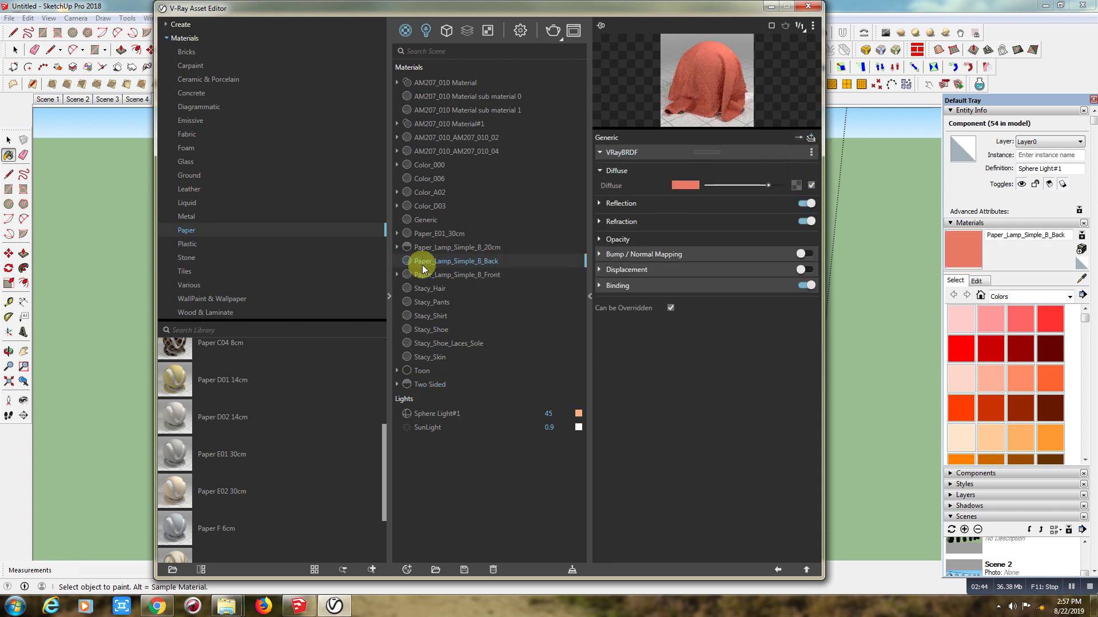
{"action": "left_click", "coordinate": [692, 186]}
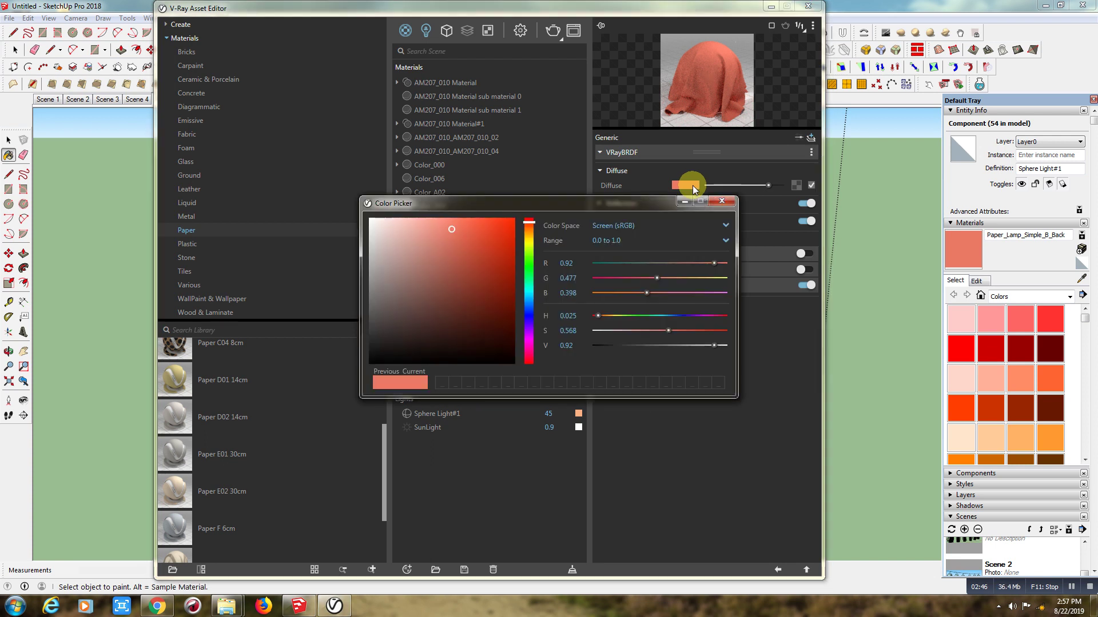
{"action": "left_click", "coordinate": [722, 201]}
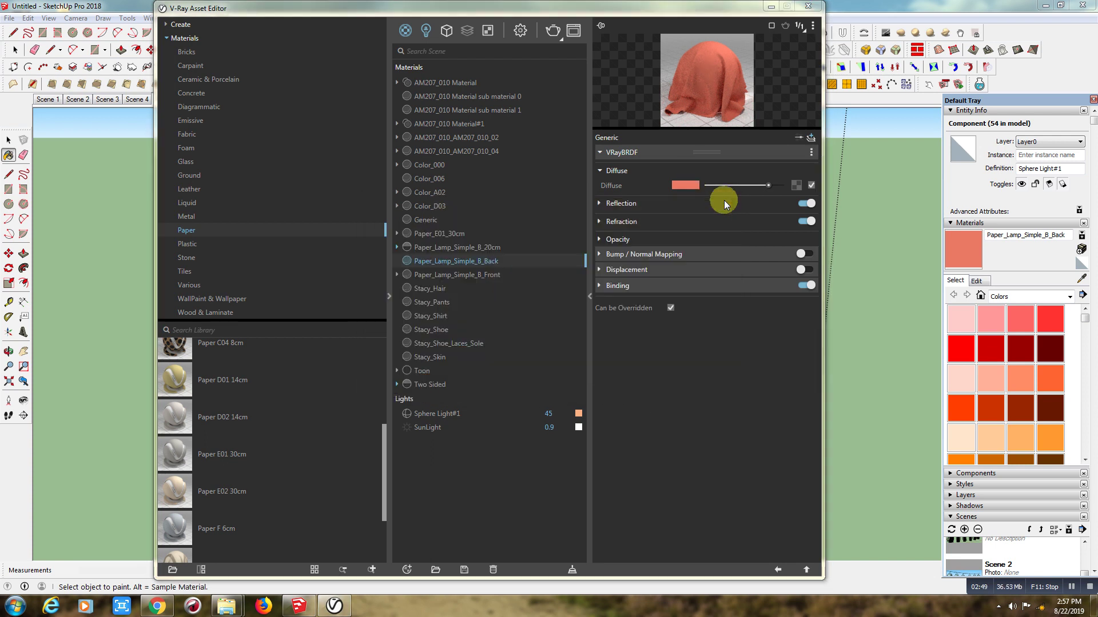
- Check the Two Sided material and its Paper_E01_30cm back, then minimize the Asset Editor
{"action": "left_click", "coordinate": [423, 384]}
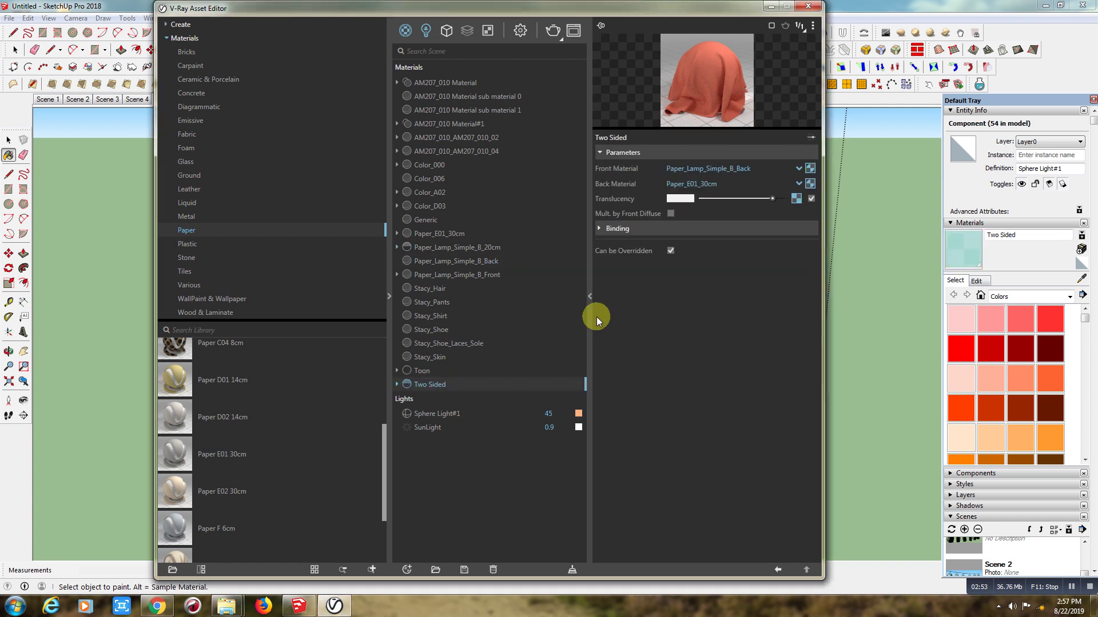
{"action": "left_click", "coordinate": [808, 184]}
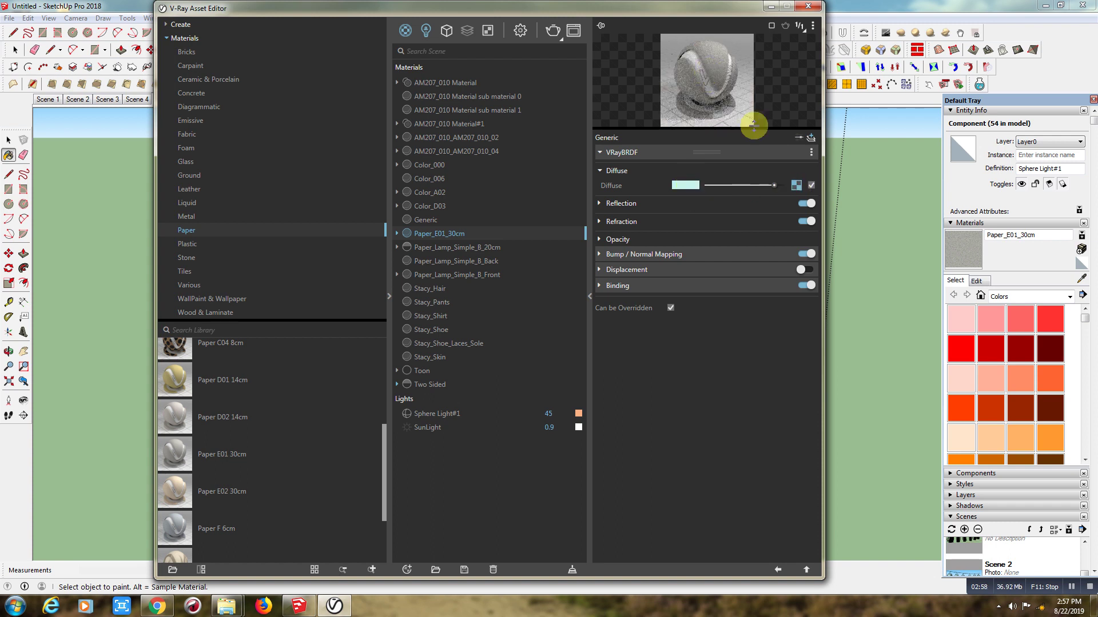
{"action": "left_click", "coordinate": [434, 386]}
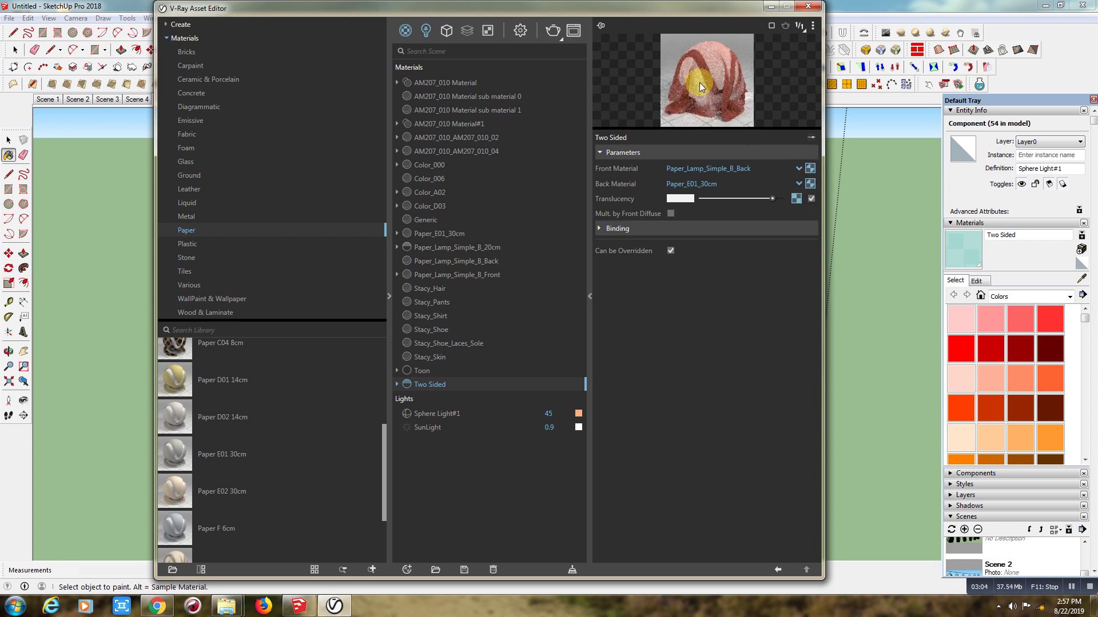
{"action": "left_click", "coordinate": [771, 7]}
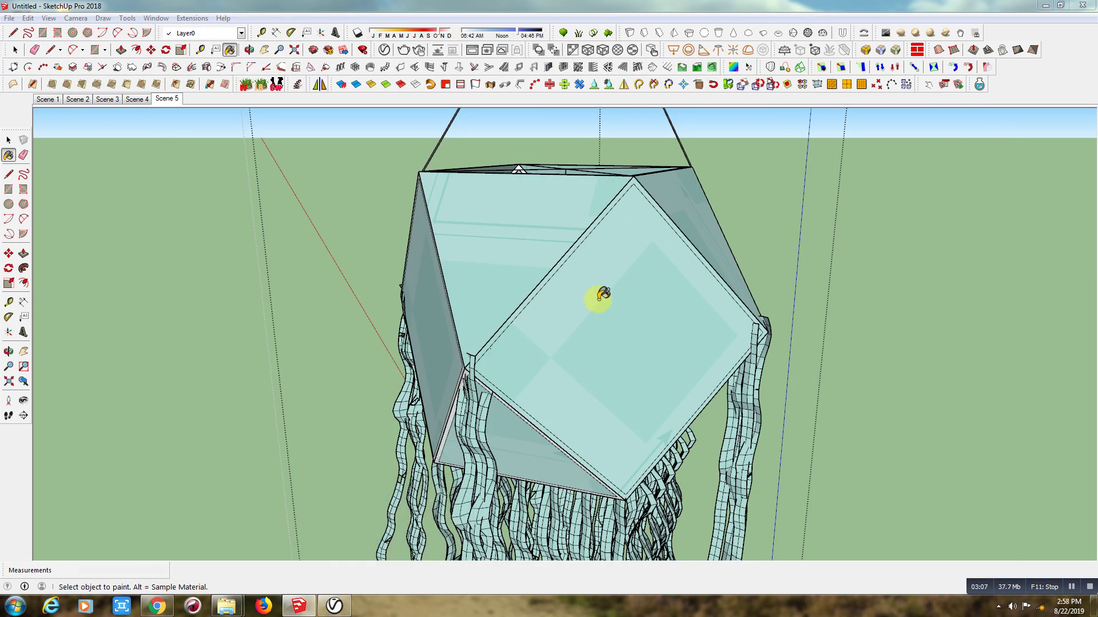
- Switch to Scene 5, orbit to look up at the lanterns, and reopen the V-Ray Asset Editor
{"action": "left_click", "coordinate": [165, 102]}
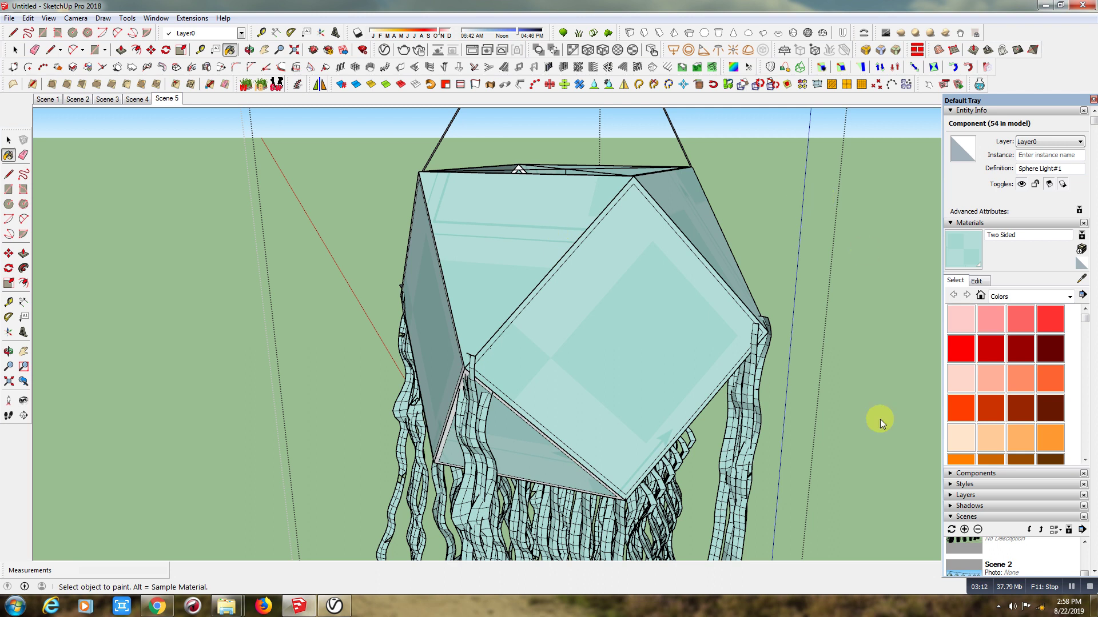
{"action": "key", "text": "space"}
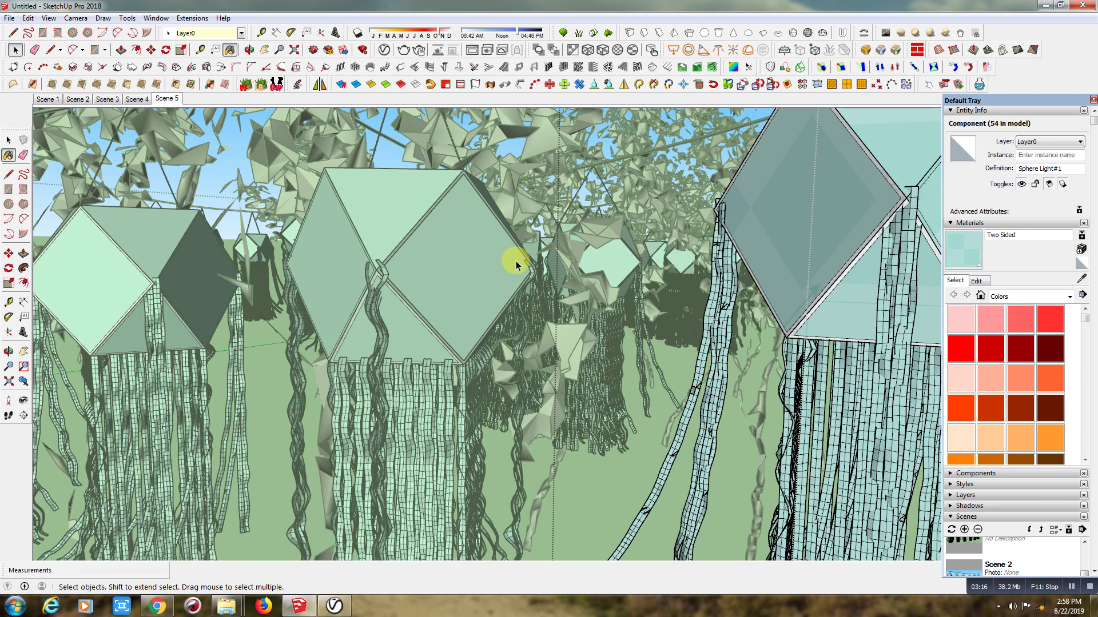
{"action": "middle_click_drag", "start_coordinate": [516, 263], "coordinate": [633, 335]}
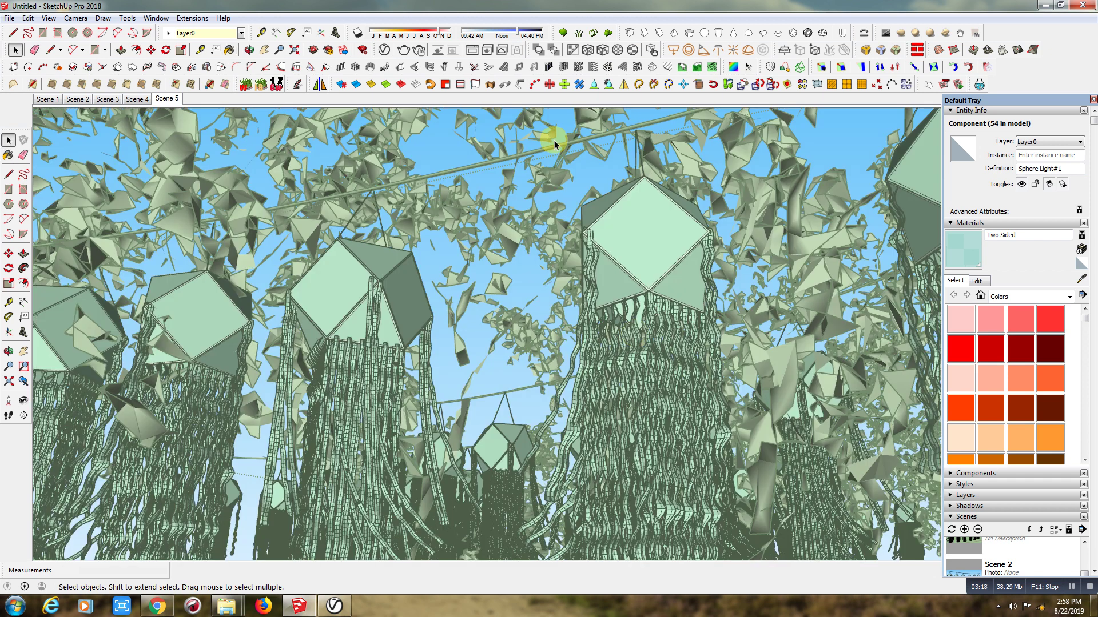
{"action": "left_click", "coordinate": [385, 51]}
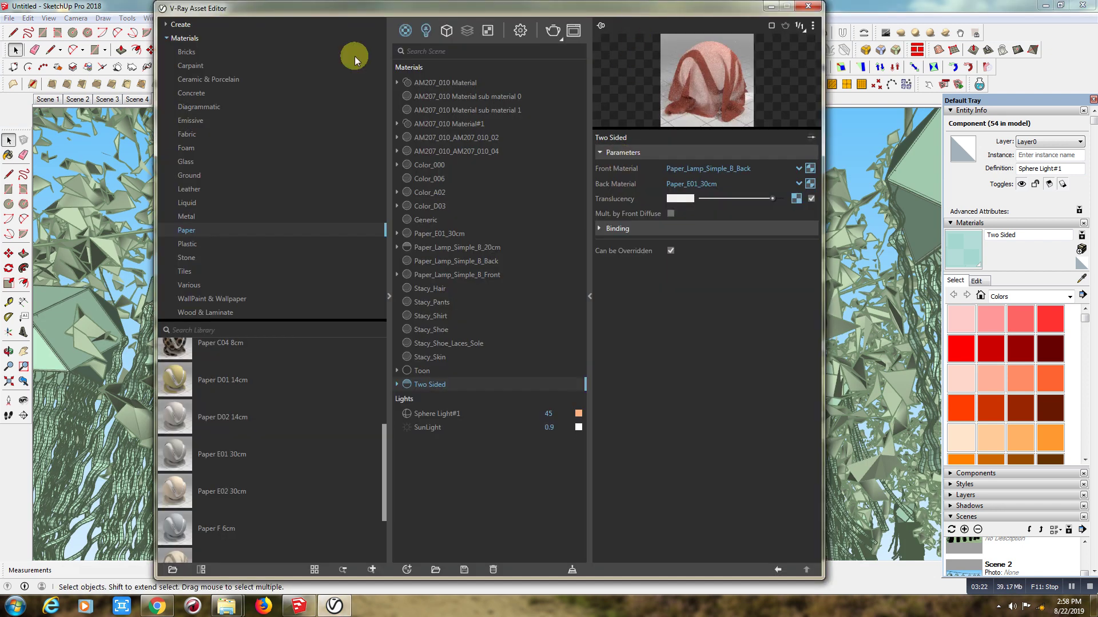
- Collapse the library and review the Antialiasing, Color Mapping and Optimizations render settings
{"action": "left_click", "coordinate": [384, 294]}
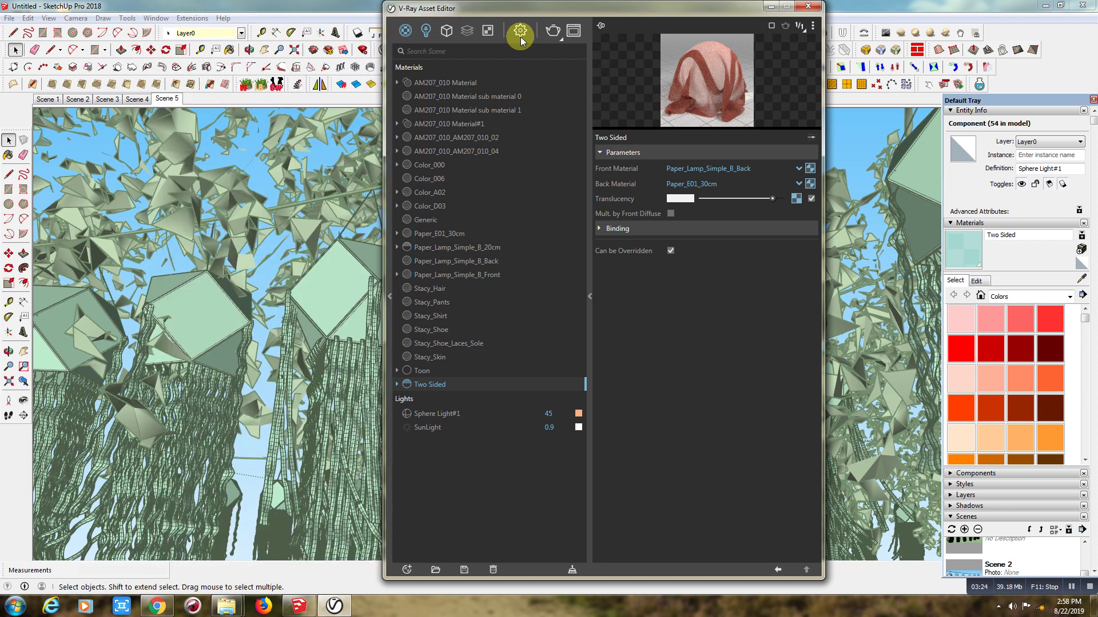
{"action": "left_click", "coordinate": [521, 33]}
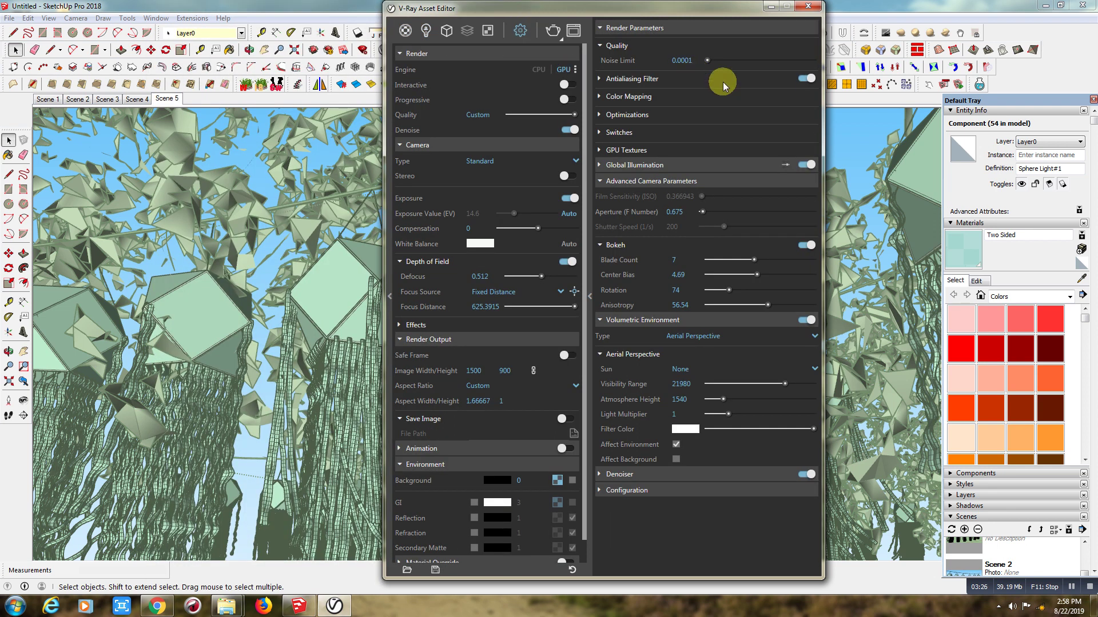
{"action": "left_click", "coordinate": [640, 78]}
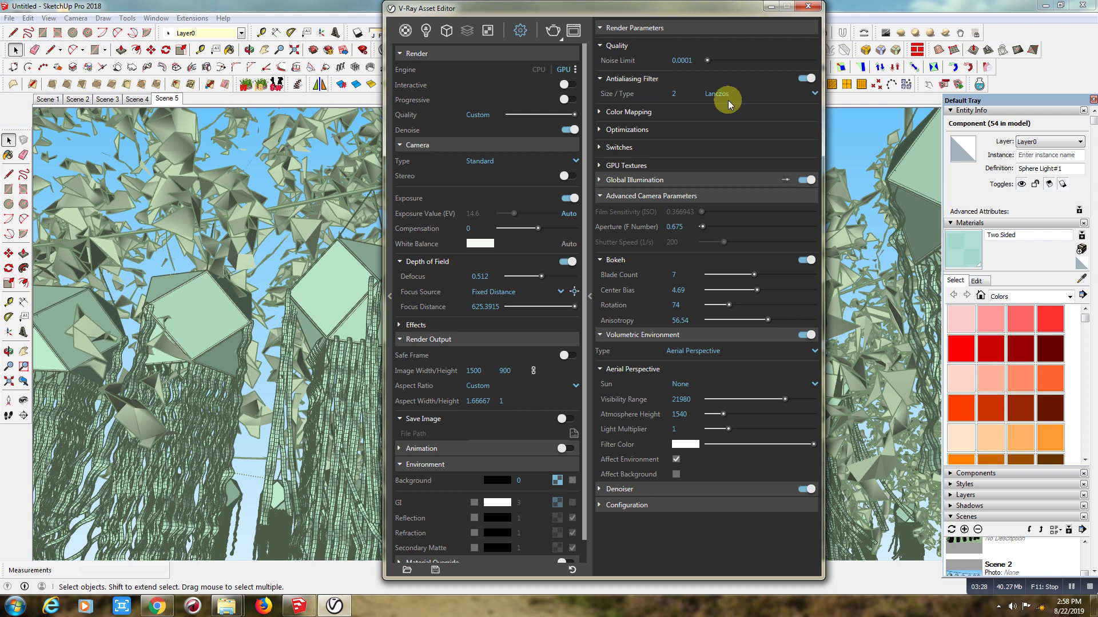
{"action": "left_click", "coordinate": [644, 80]}
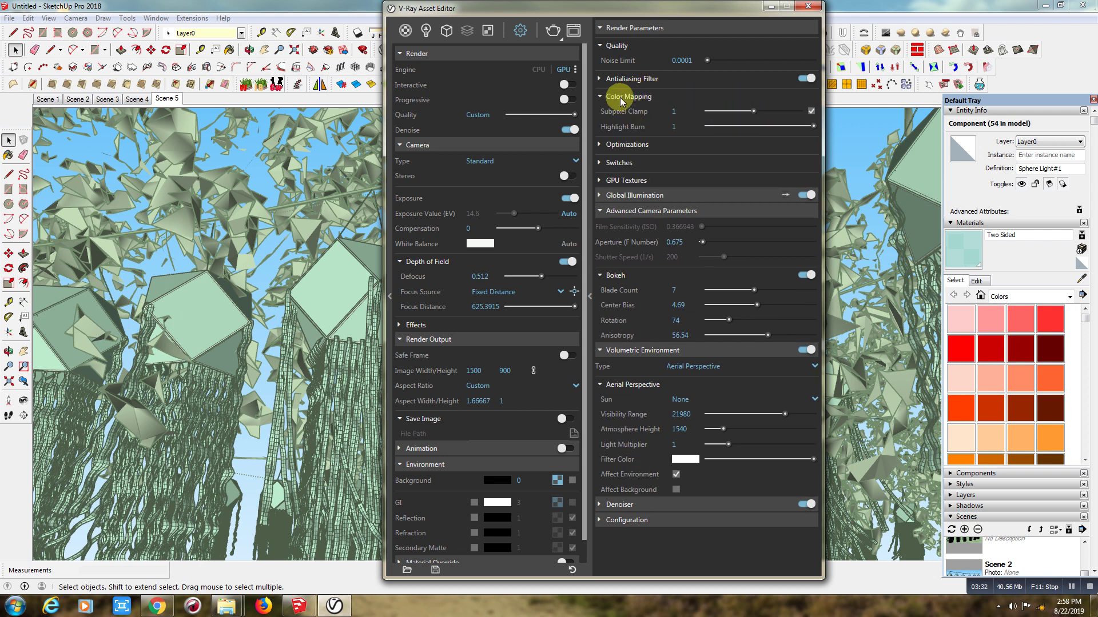
{"action": "left_click", "coordinate": [620, 97]}
{"action": "left_click", "coordinate": [619, 116]}
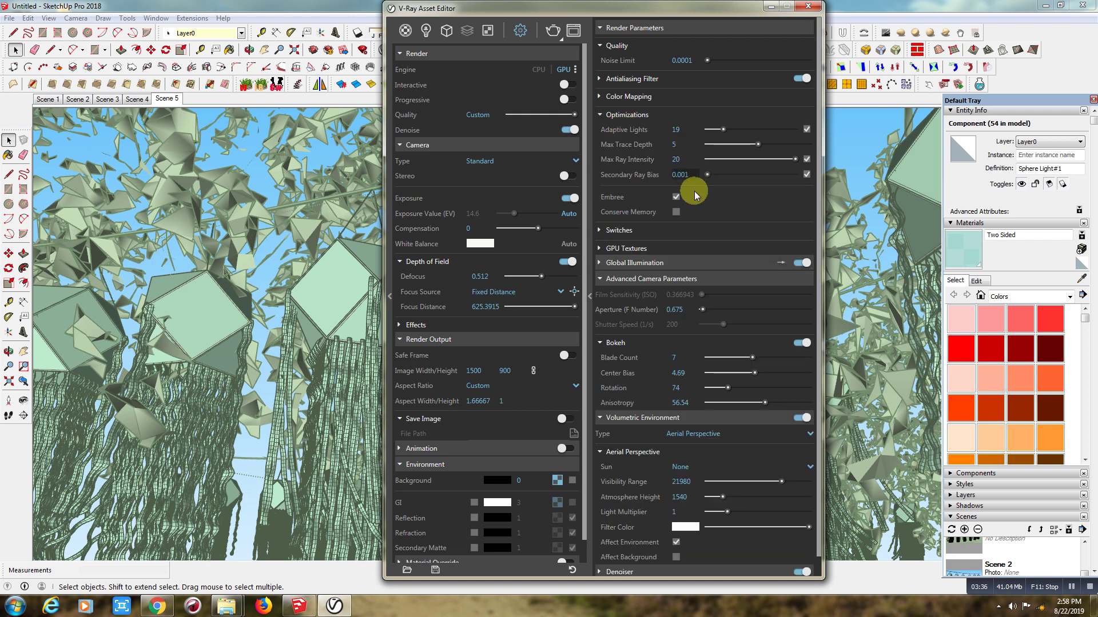
{"action": "left_click", "coordinate": [624, 116]}
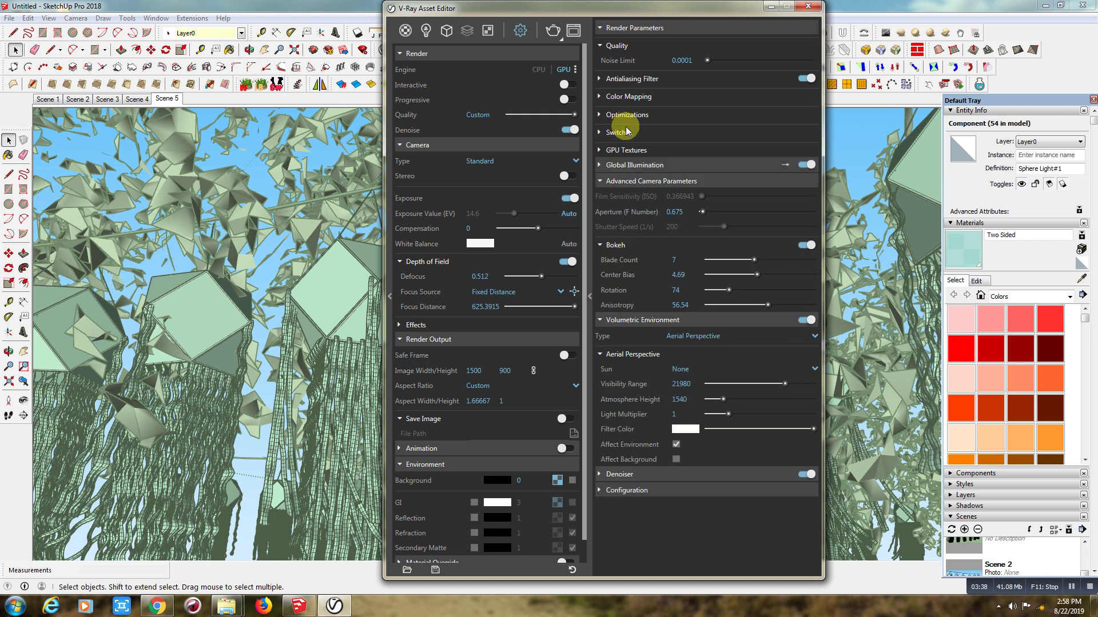
- Review Switches, GPU Textures and Global Illumination, then pick a depth-of-field focus point
{"action": "left_click", "coordinate": [627, 133]}
{"action": "left_click", "coordinate": [627, 134]}
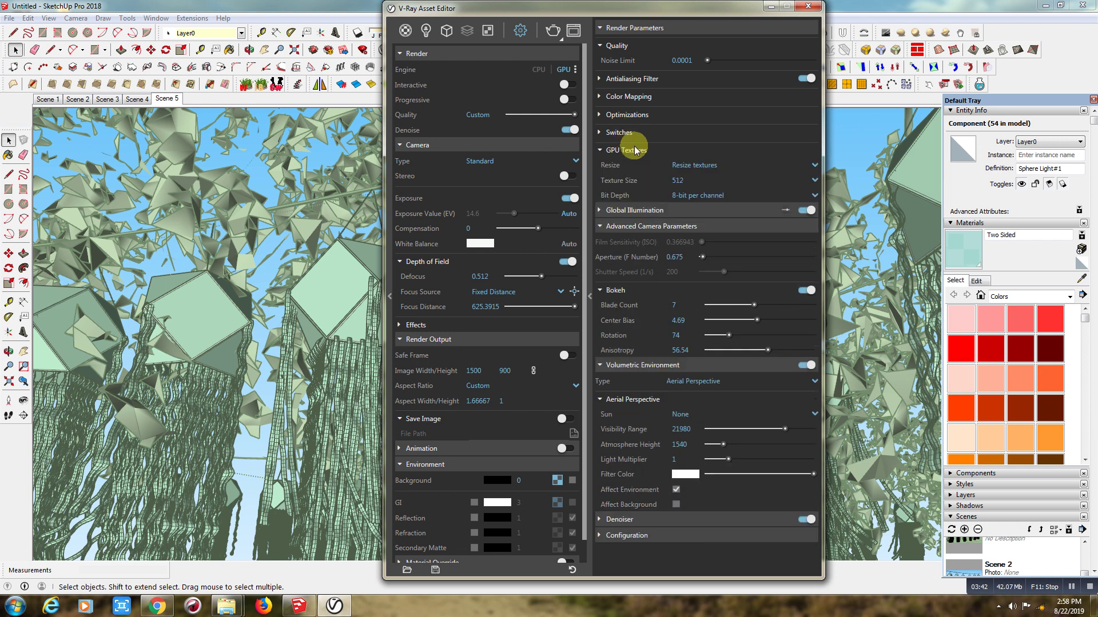
{"action": "left_click", "coordinate": [635, 150]}
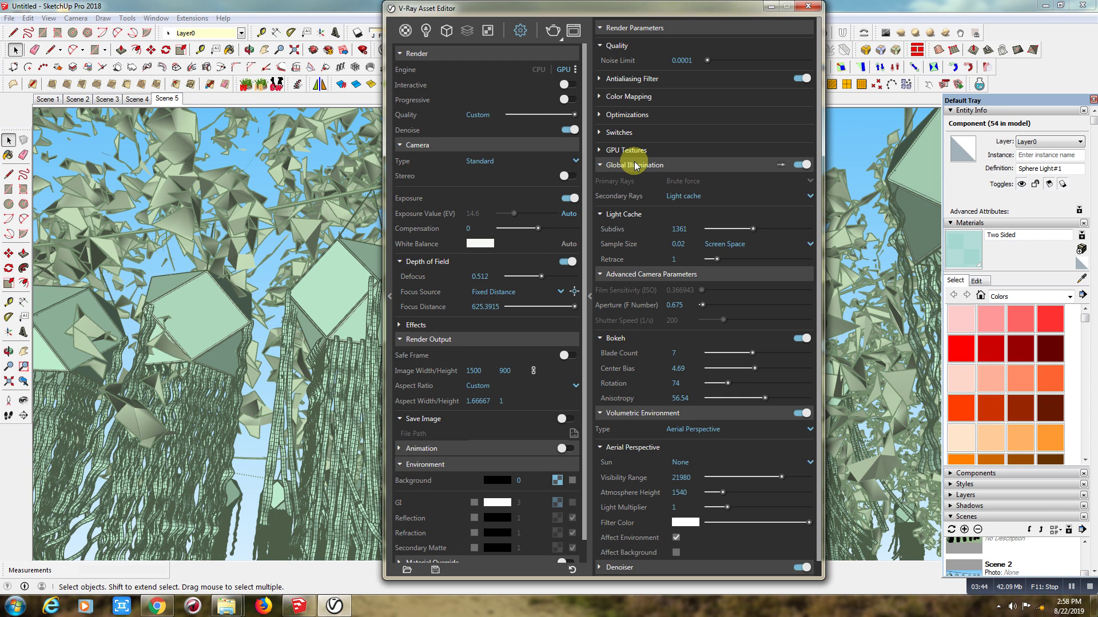
{"action": "left_click", "coordinate": [635, 166]}
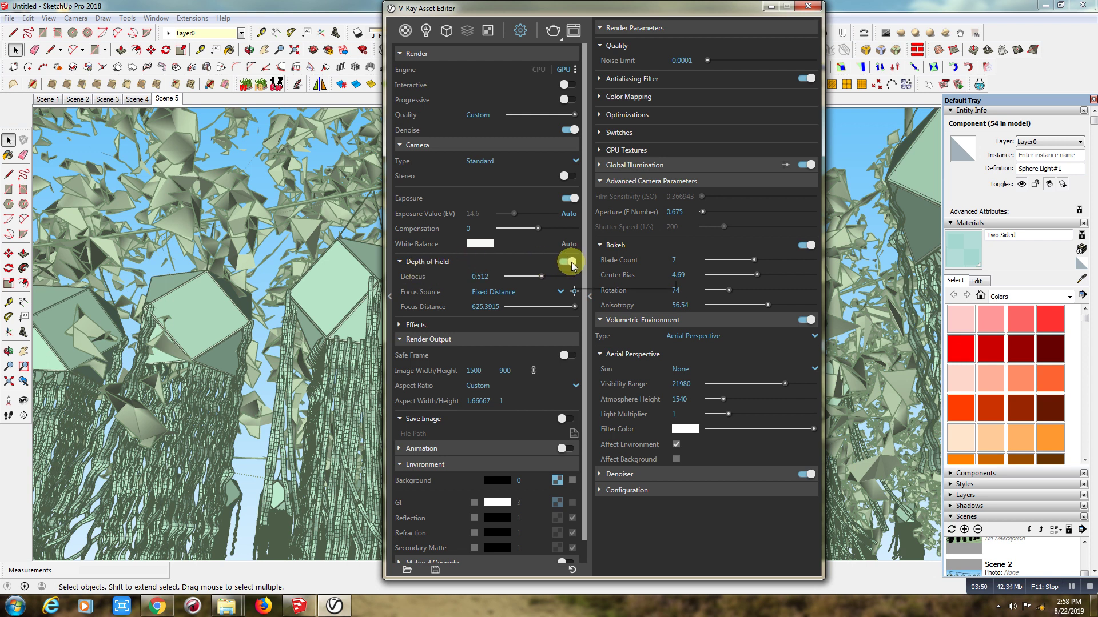
{"action": "left_click", "coordinate": [574, 292]}
- Pick the left-of-centre lantern as the focus point (distance 623.3841) and enable Affect Background
{"action": "left_click_drag", "start_coordinate": [606, 14], "coordinate": [798, 28]}
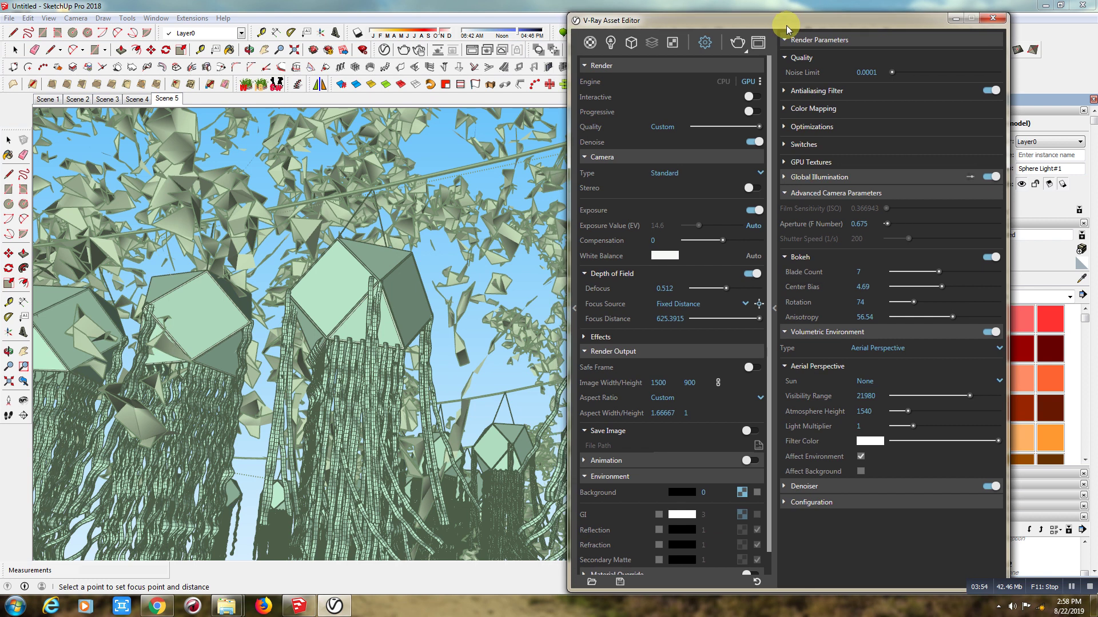
{"action": "left_click", "coordinate": [368, 276]}
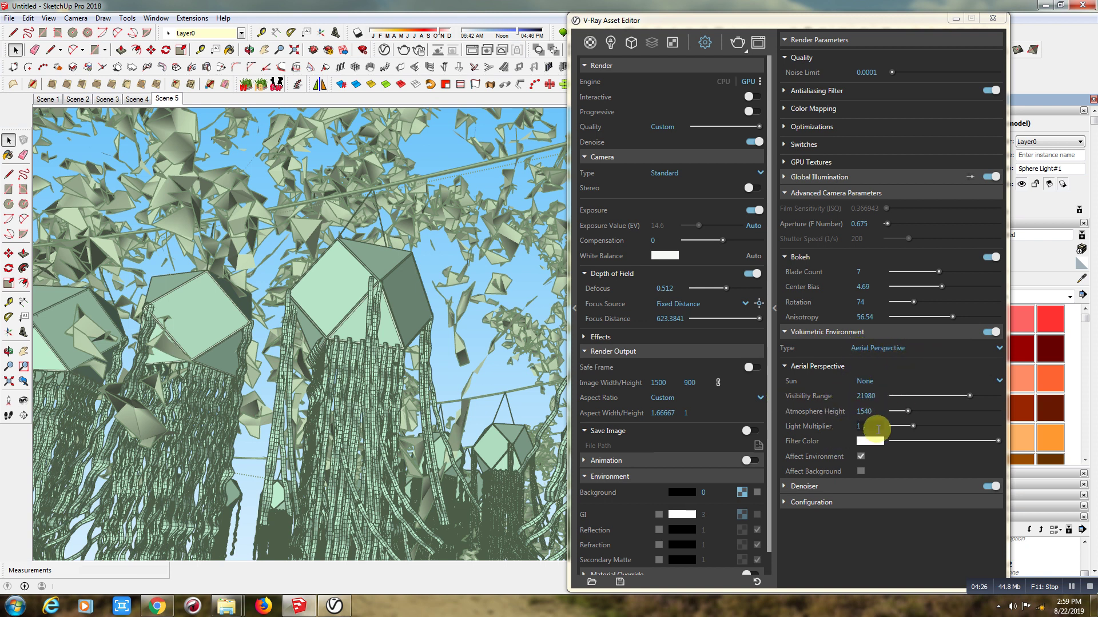
{"action": "left_click", "coordinate": [859, 472]}
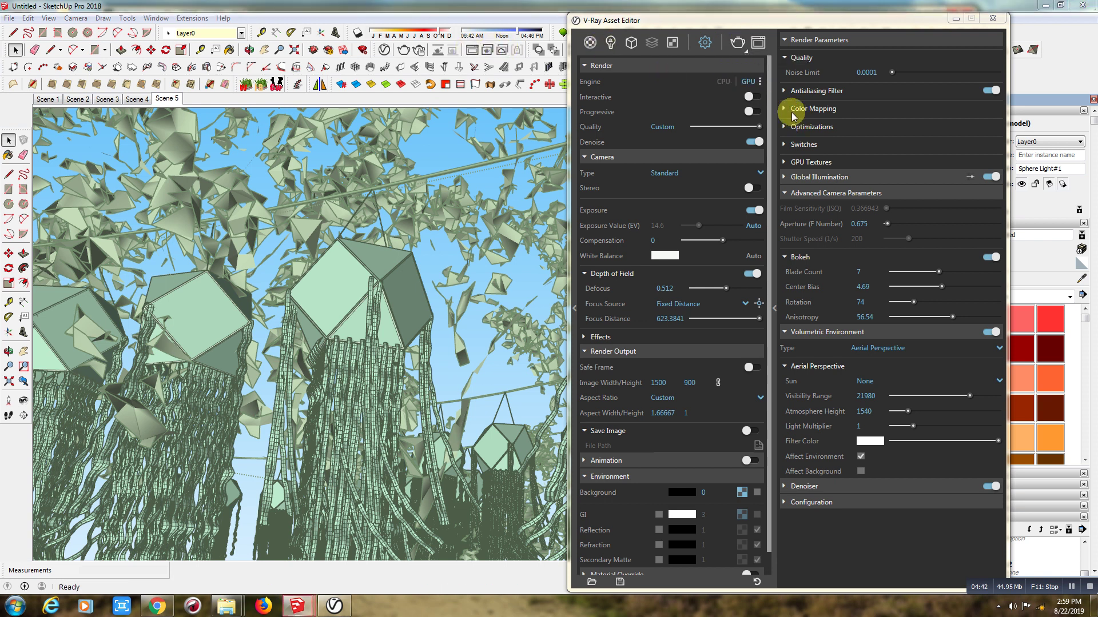
- Start a V-Ray render of the lantern scene in the frame buffer at 1500 x 900
{"action": "left_click", "coordinate": [568, 25]}
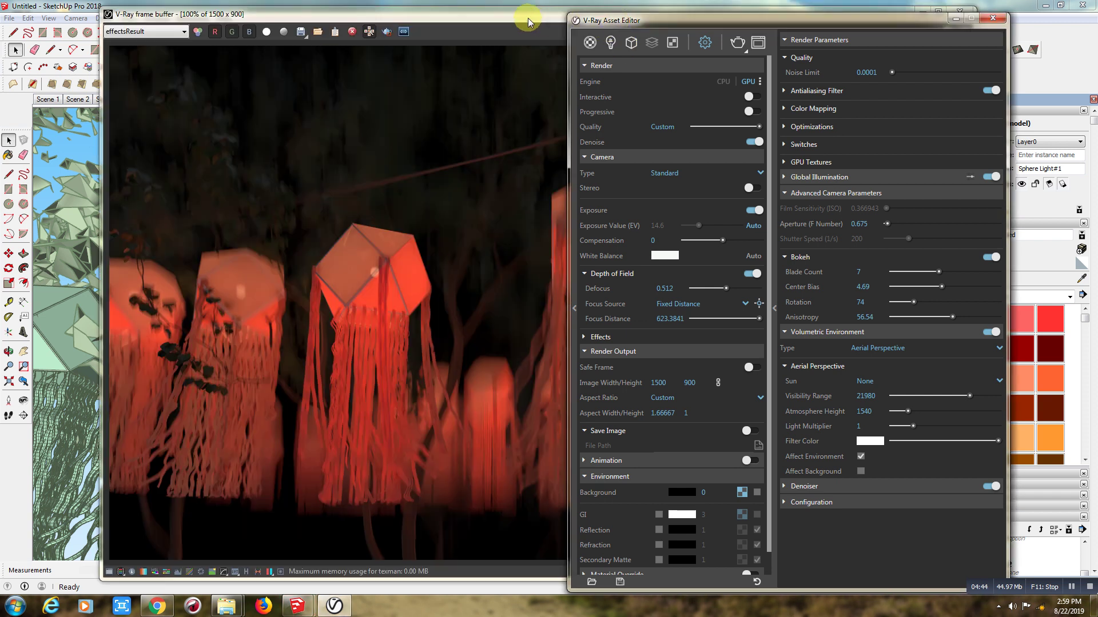